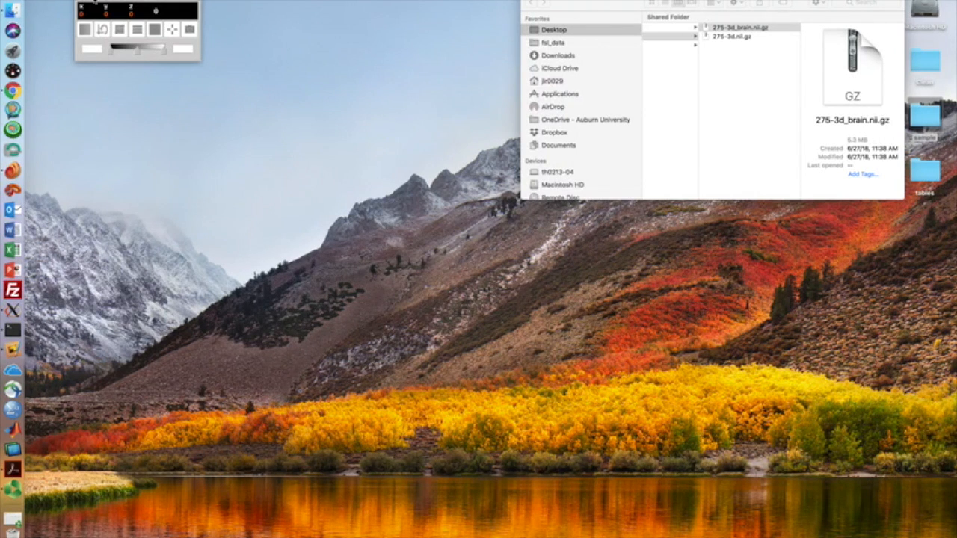
Step: Open the image 275-3d.nii.gz from the sample folder on the Desktop
left_click(94, 3)
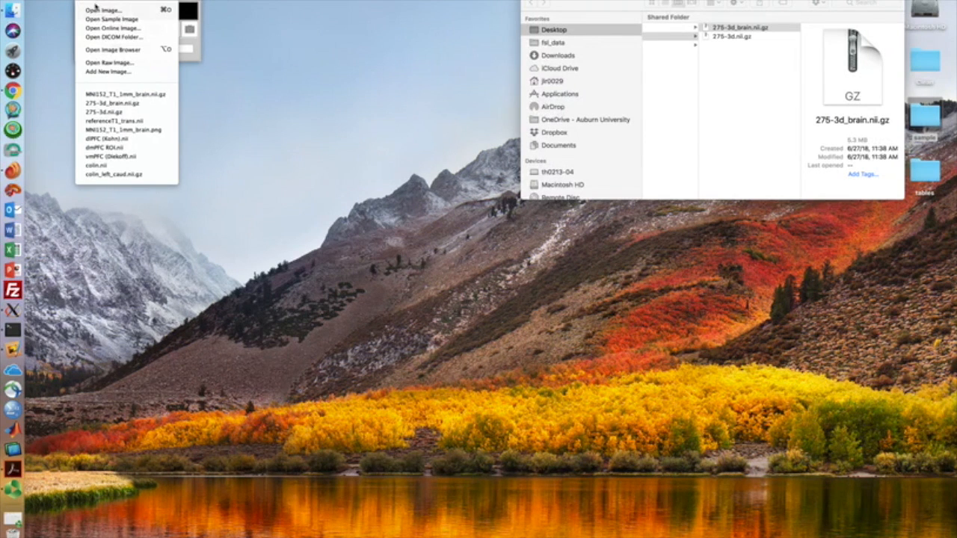
left_click(97, 11)
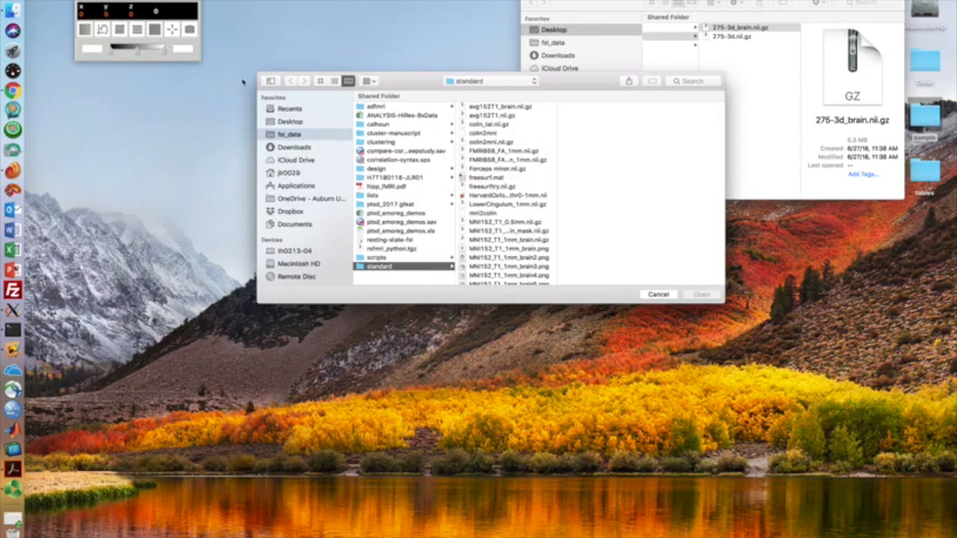
left_click(292, 122)
left_click(381, 115)
left_click(499, 116)
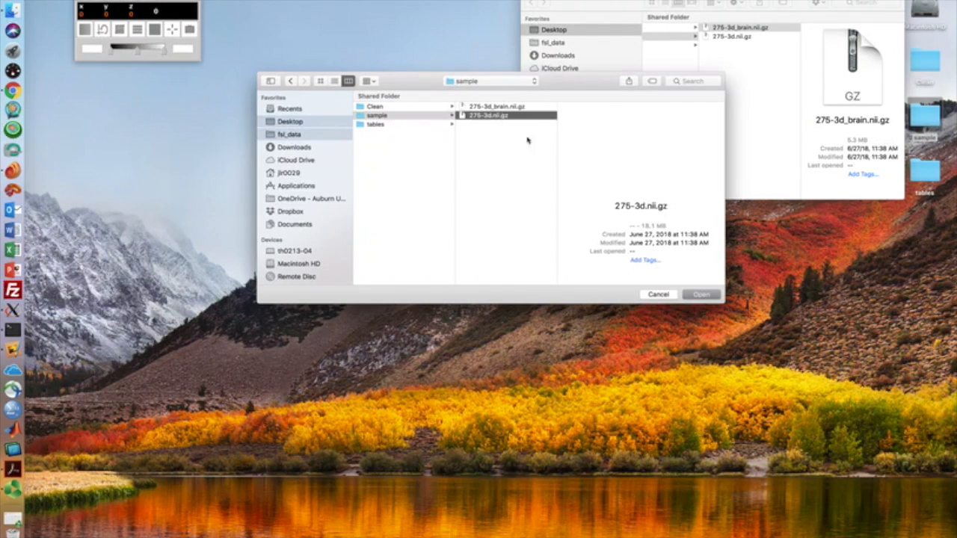
left_click(695, 294)
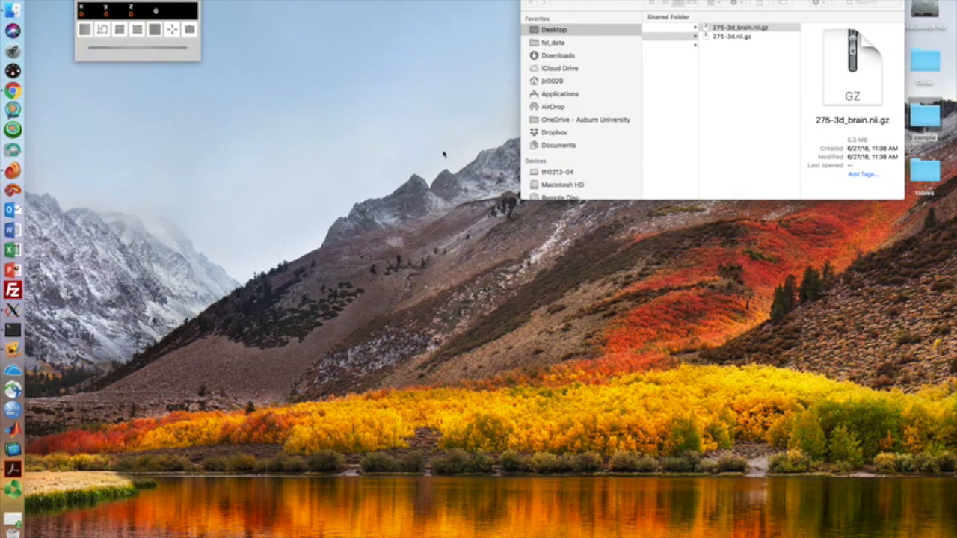
Step: Set the image's display range to a minimum of 0 and a maximum of 1200
double_click(95, 50)
type("0")
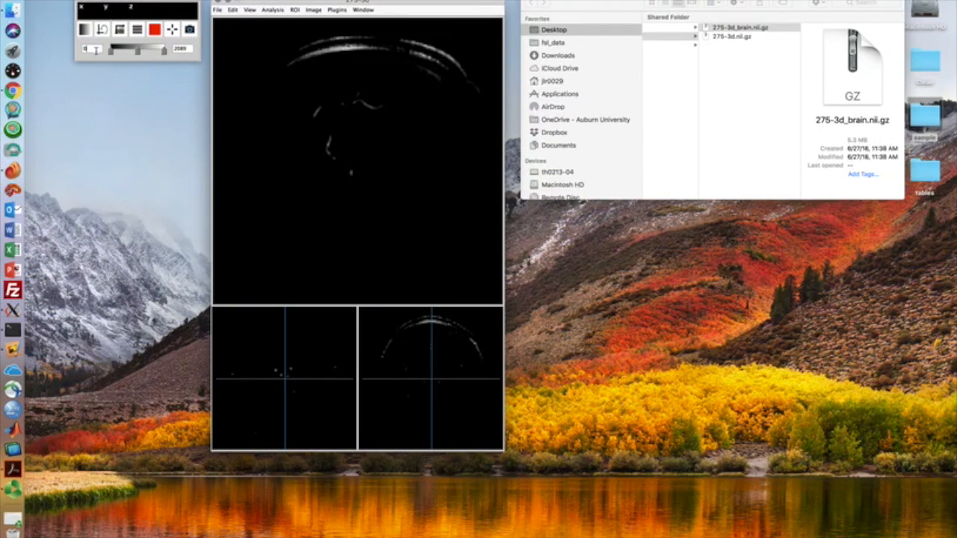
key("Return")
double_click(178, 50)
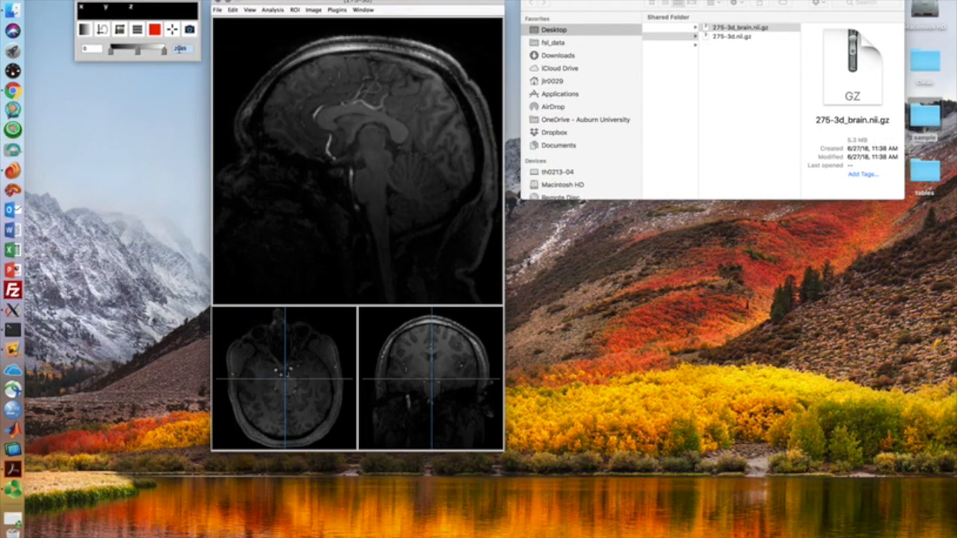
type("1200")
key("Return")
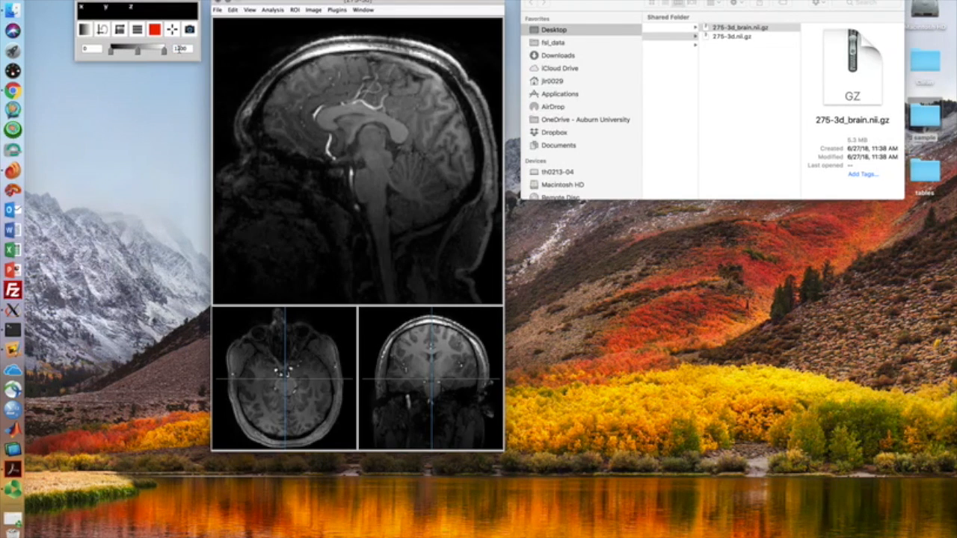
Step: Enlarge the viewer of the whole-head image and reposition its window beside the toolbox
left_click_drag(282, 3, 272, 0)
left_click(349, 2)
left_click(359, 16)
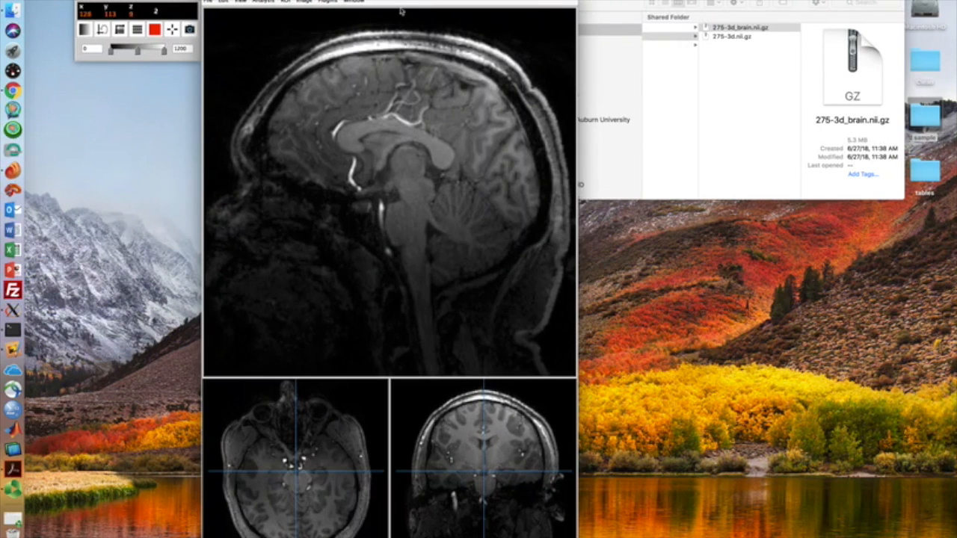
left_click_drag(359, 0, 369, 0)
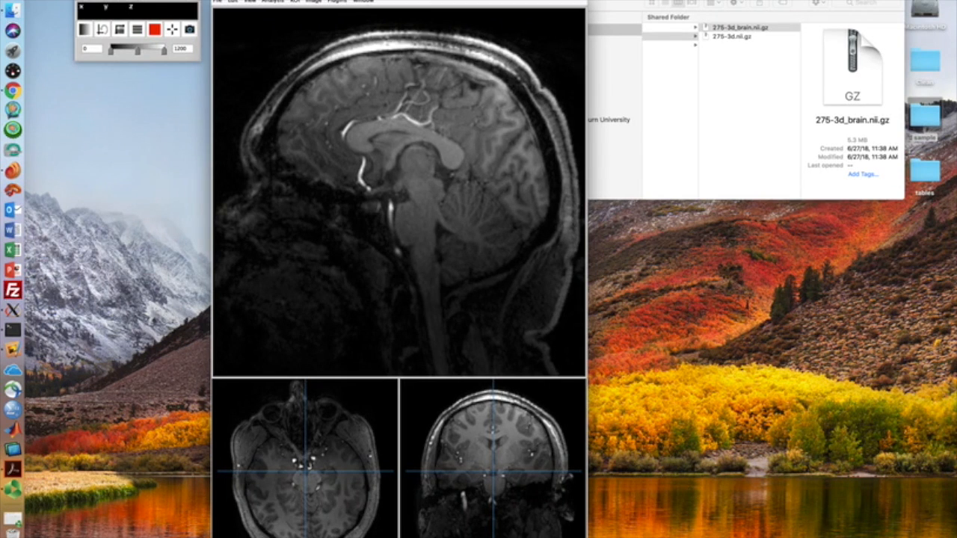
left_click(171, 29)
key("super+b")
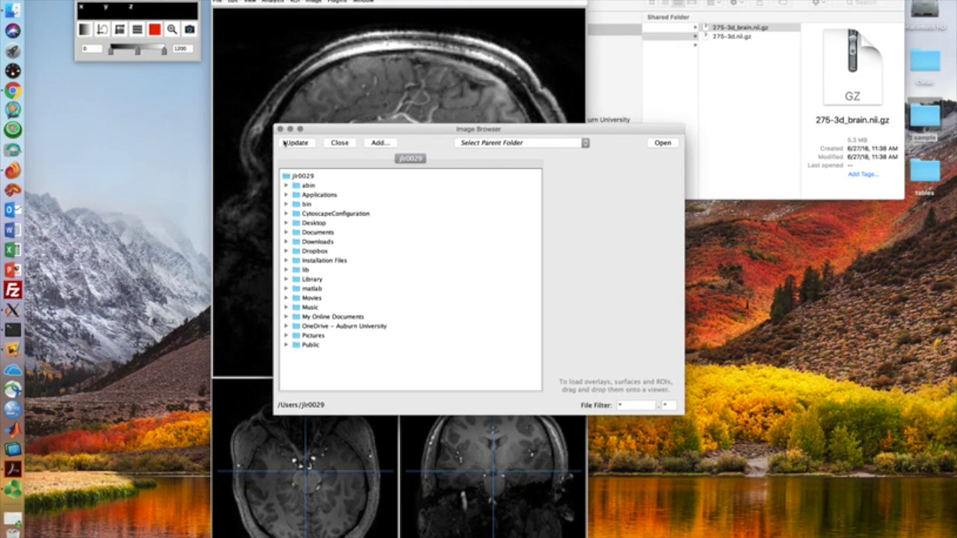
left_click(280, 129)
Step: Add 275-3d_brain.nii.gz from the sample folder as an overlay and set its minimum display value to 0
left_click(215, 2)
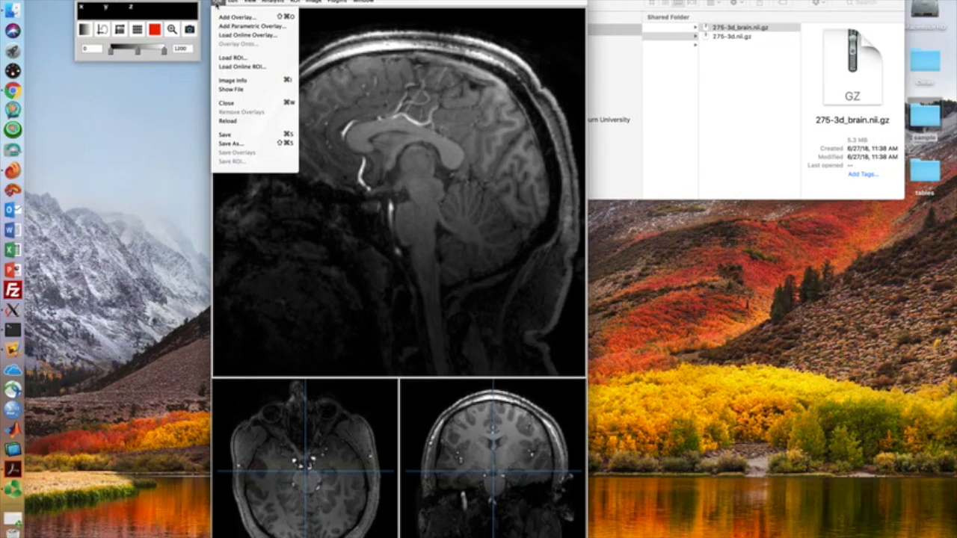
left_click(228, 17)
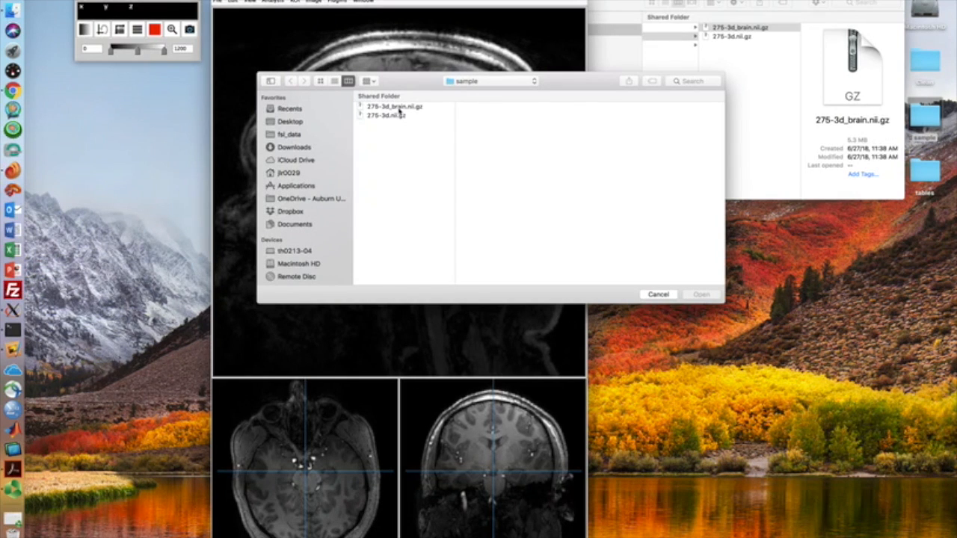
left_click(398, 108)
left_click(700, 293)
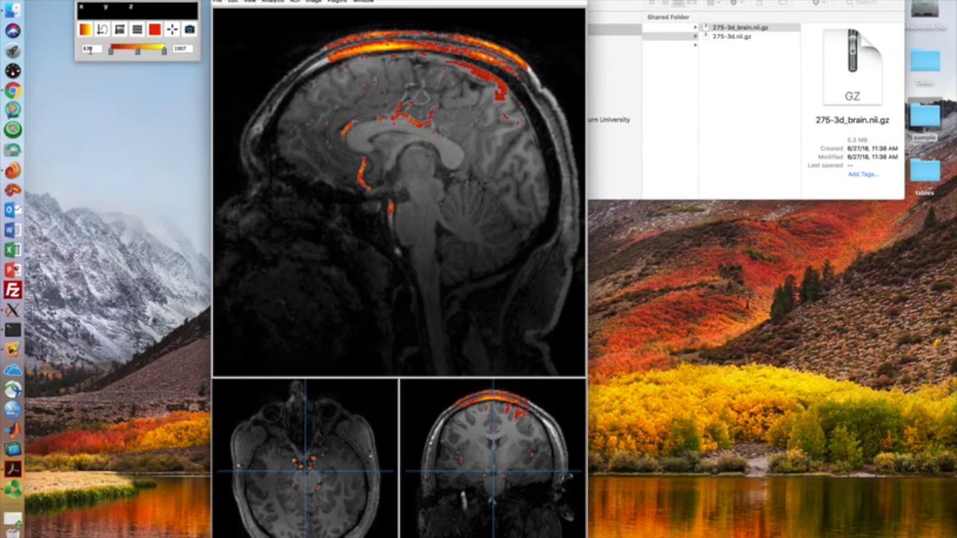
double_click(91, 49)
type("4")
key("Return")
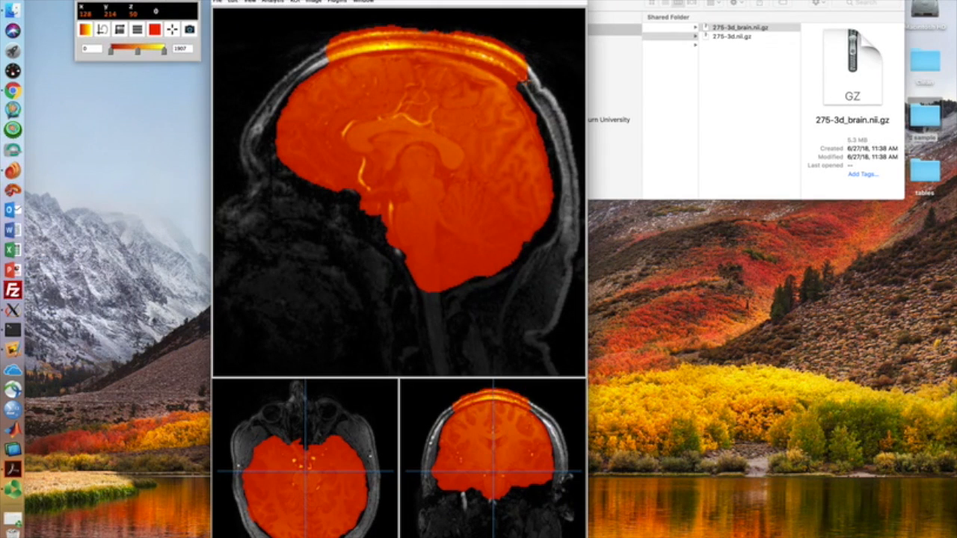
Step: Move the crosshair across the axial view to inspect the brain overlay's coverage, and close the image without saving changes
left_click(241, 477)
left_click_drag(255, 475, 338, 478)
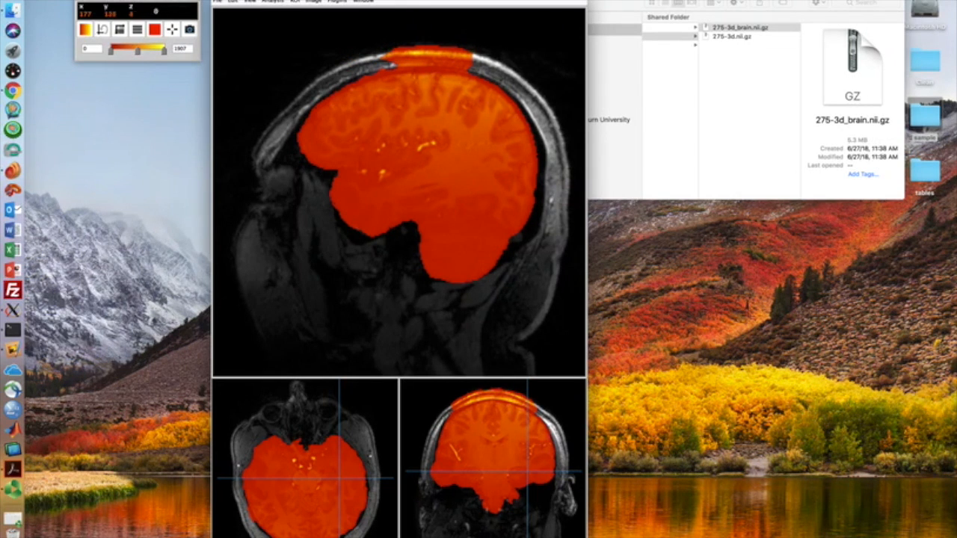
key("super+w")
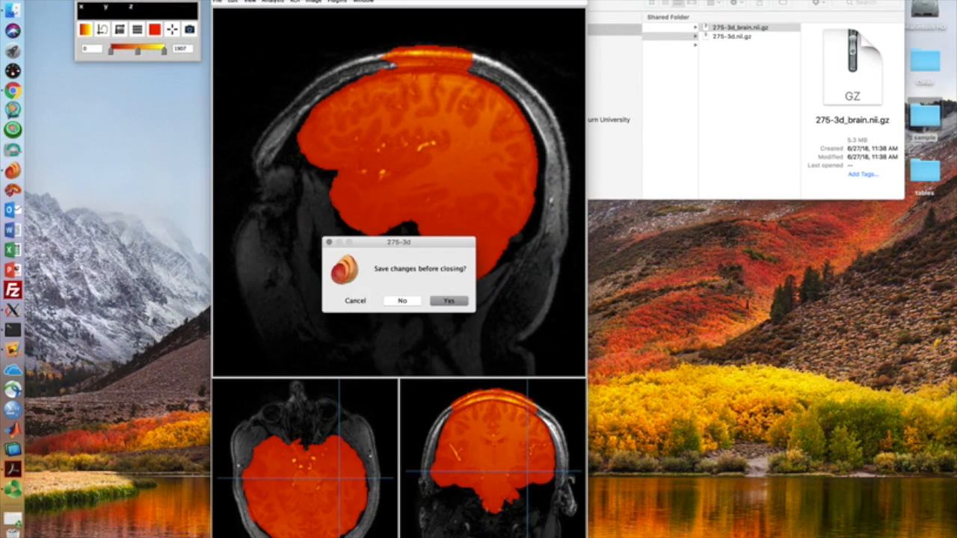
left_click(402, 300)
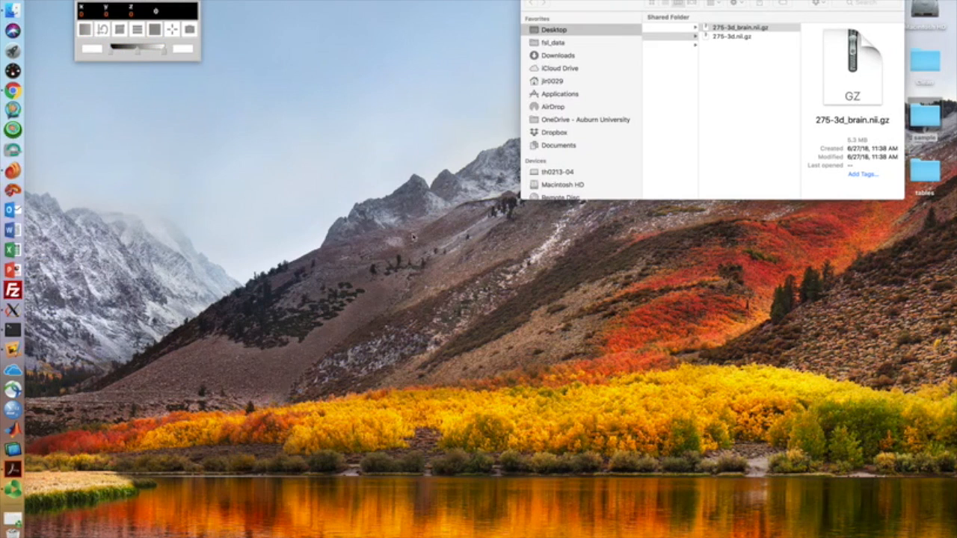
Step: Open the skull-stripped image 275-3d_brain.nii.gz from the sample folder as a base image
left_click(84, 4)
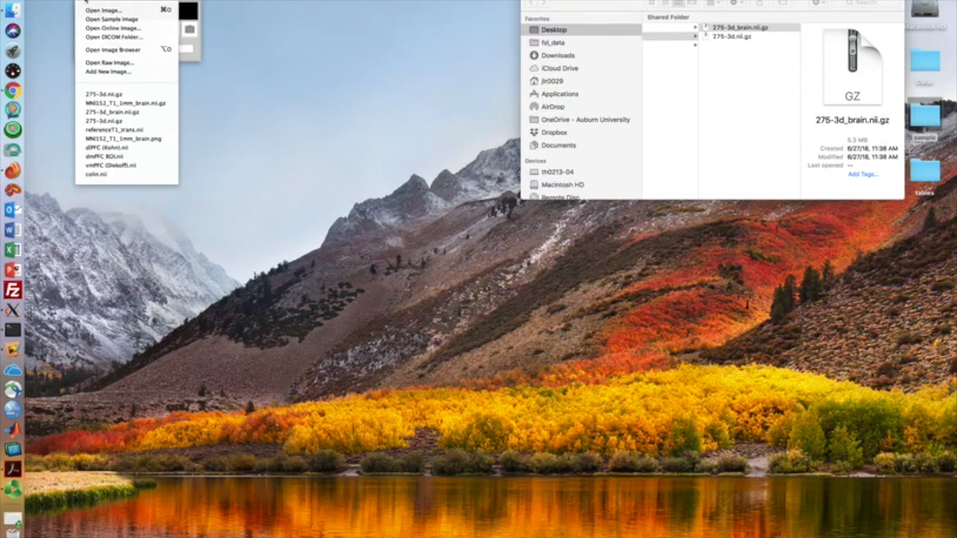
left_click(91, 9)
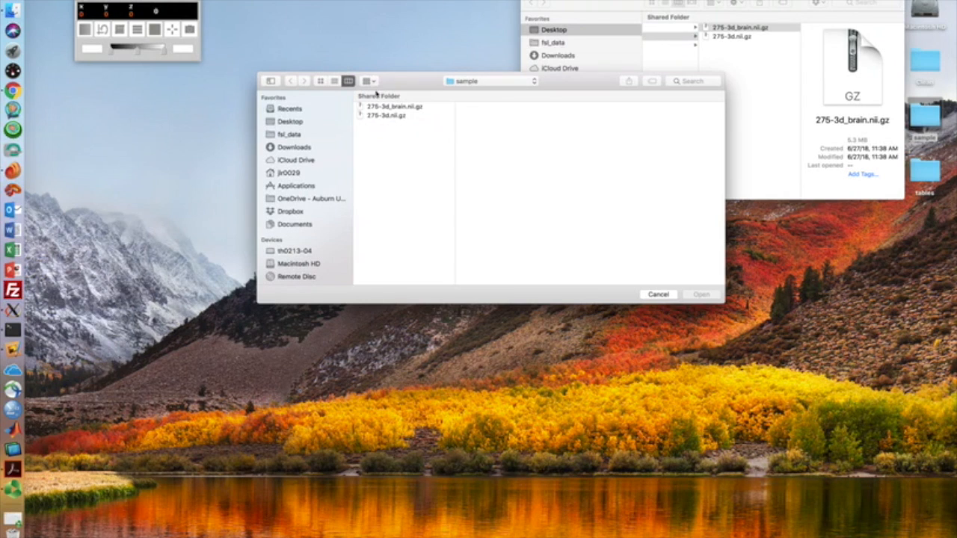
left_click(384, 109)
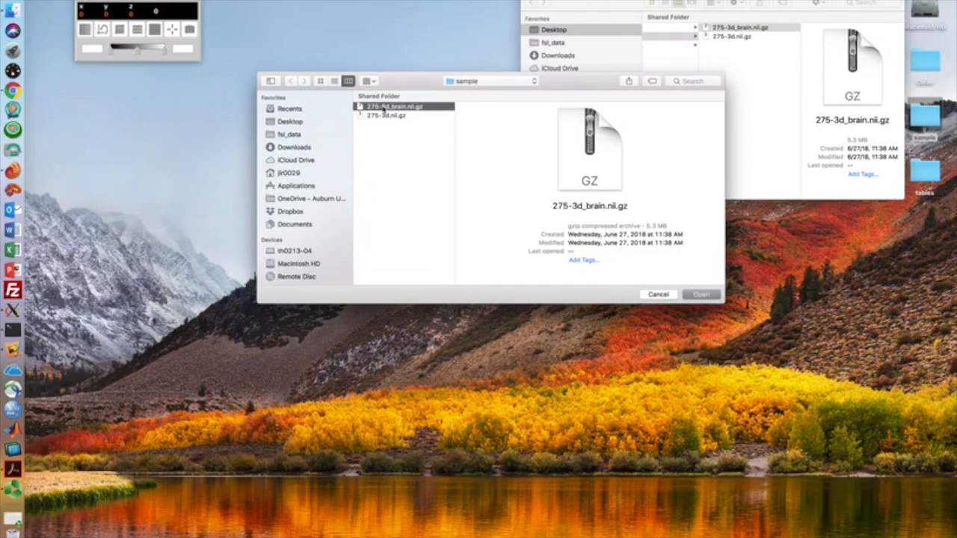
left_click(697, 294)
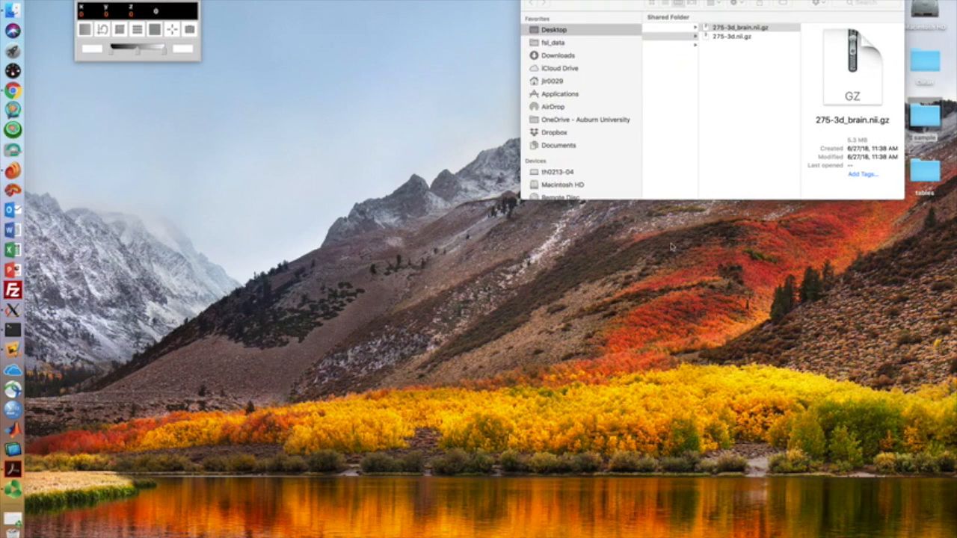
Step: Set the brain image's display range to 0–1000 and enlarge its viewer
double_click(88, 49)
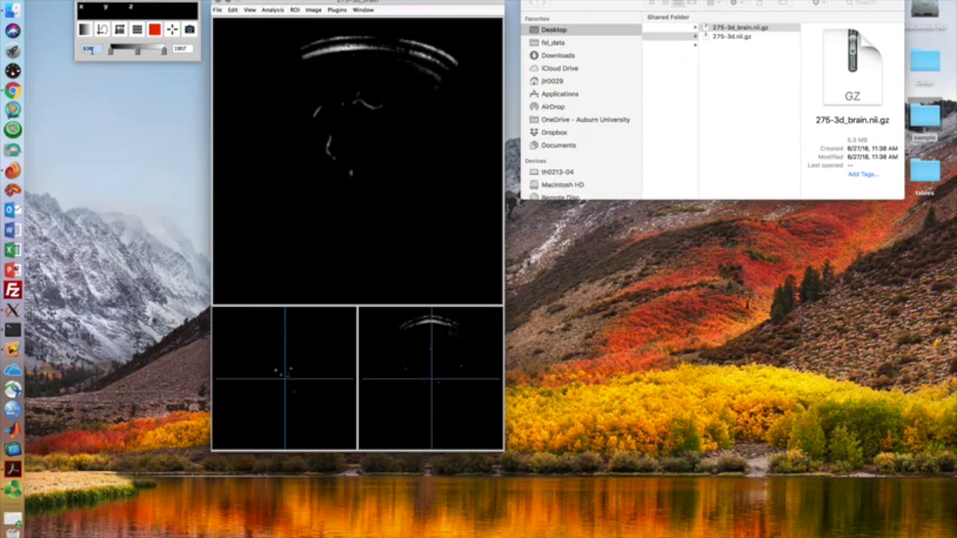
type("0")
key("Return")
double_click(187, 49)
type("1000")
key("Return")
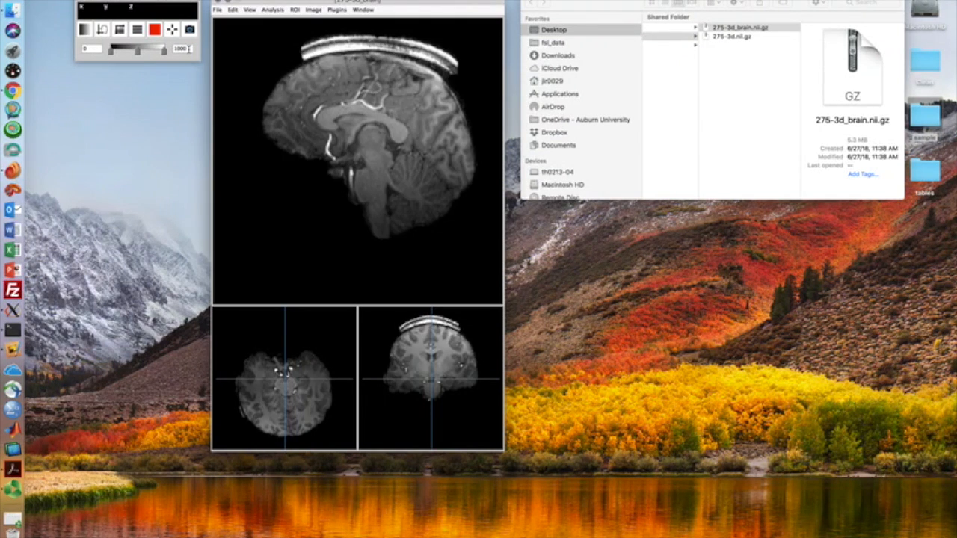
left_click(363, 10)
left_click(366, 34)
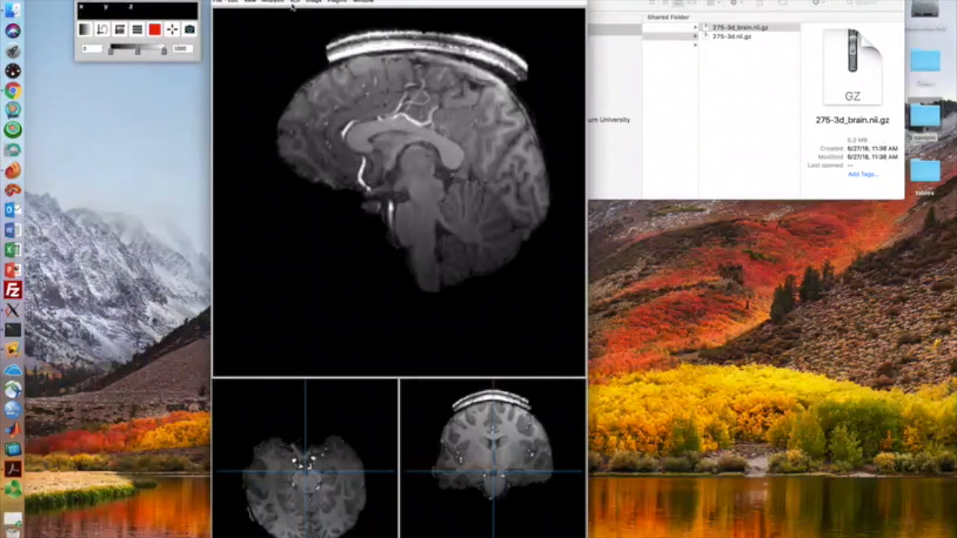
Step: Create an ROI around the brain with Threshold to ROI, using Shrink Wrap, Sagittal, a minimum of 0 and Exclude Zero
left_click(289, 2)
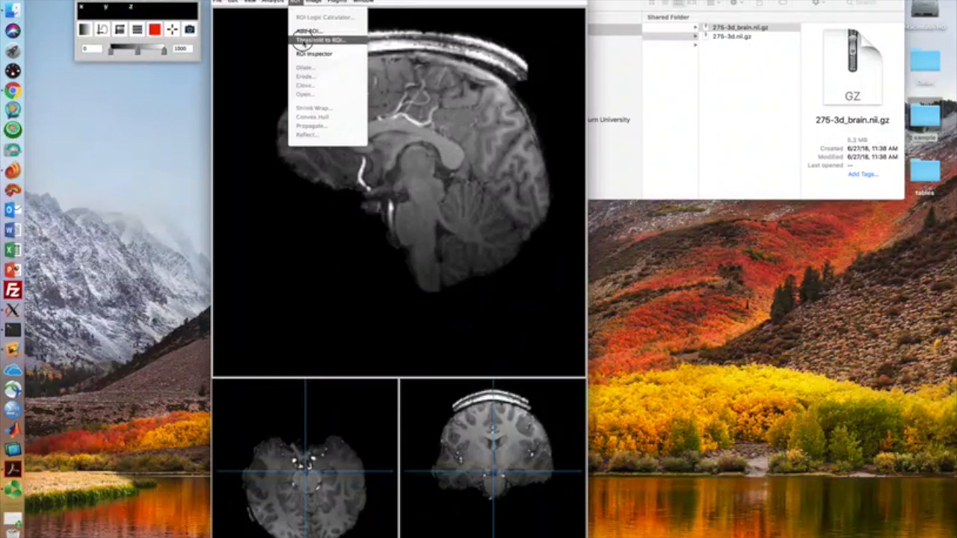
left_click(307, 40)
left_click(370, 235)
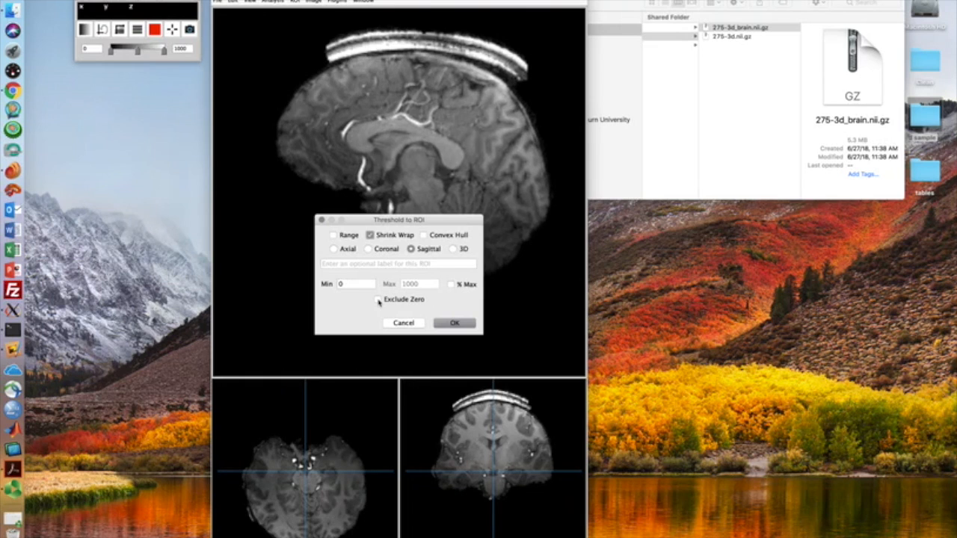
left_click(378, 300)
left_click(453, 322)
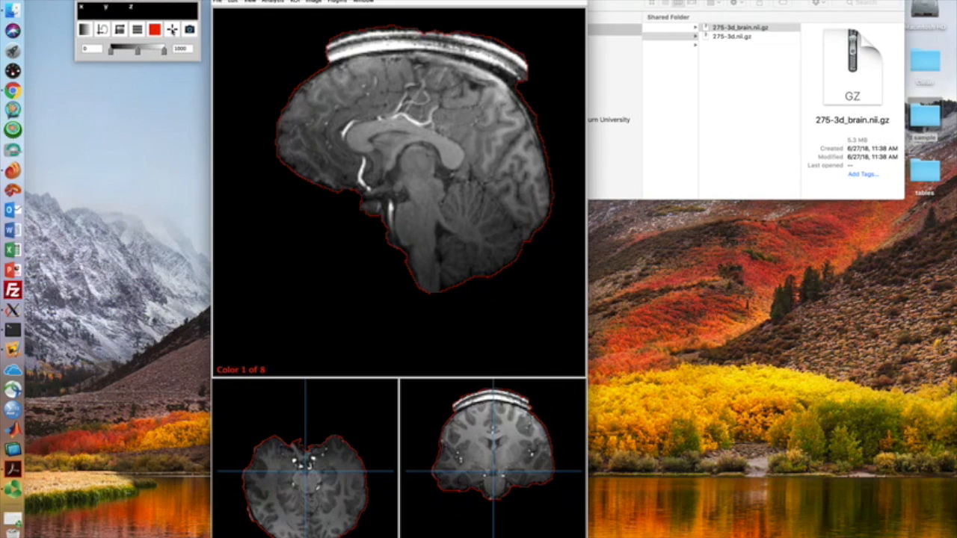
Step: Activate the ROI editing tool with the ellipse shape and adjust its circle to a medium size
left_click(173, 30)
left_click(172, 62)
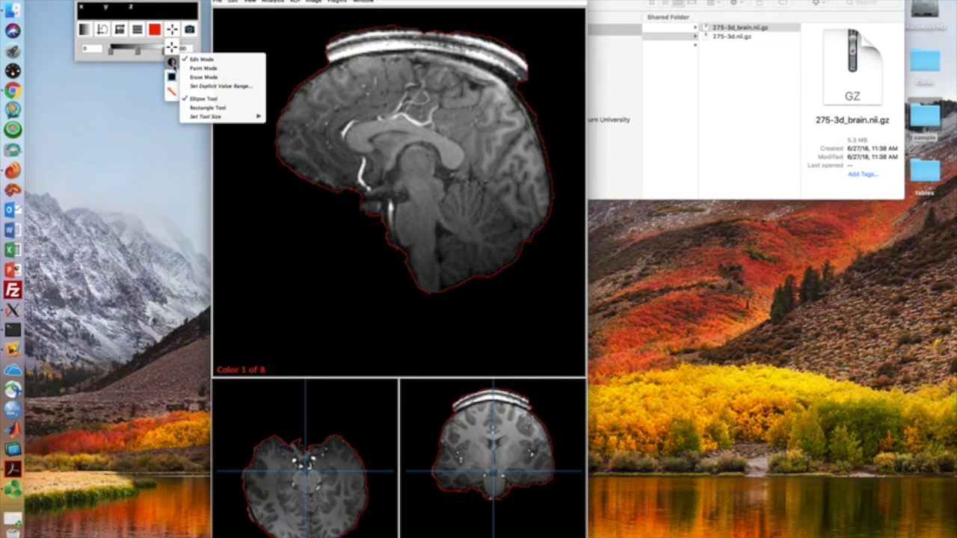
left_click(172, 64)
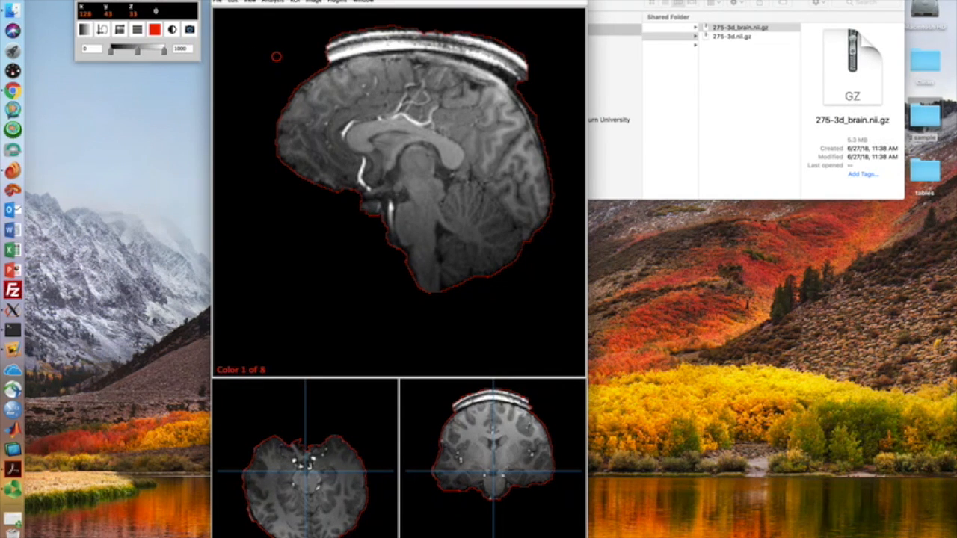
scroll(277, 57, "up", 10)
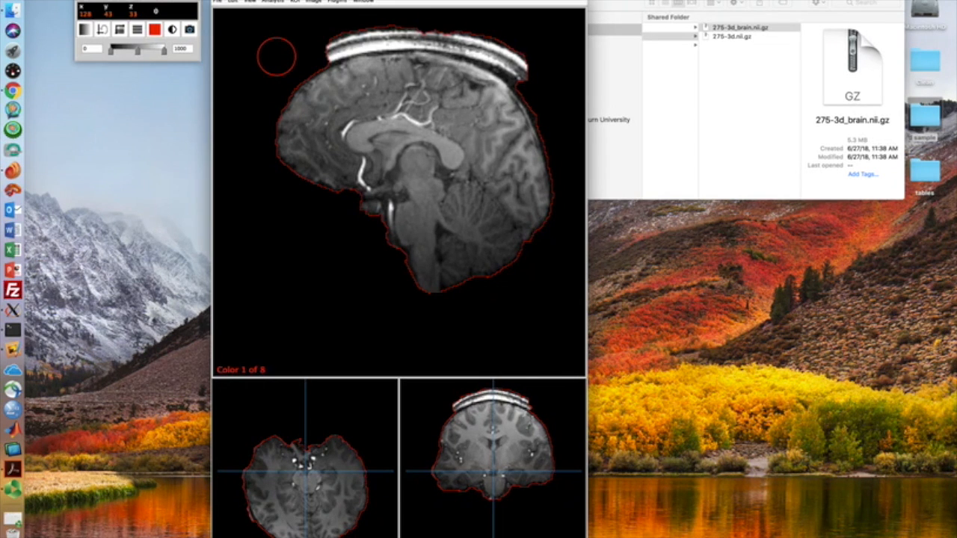
scroll(277, 56, "down", 8)
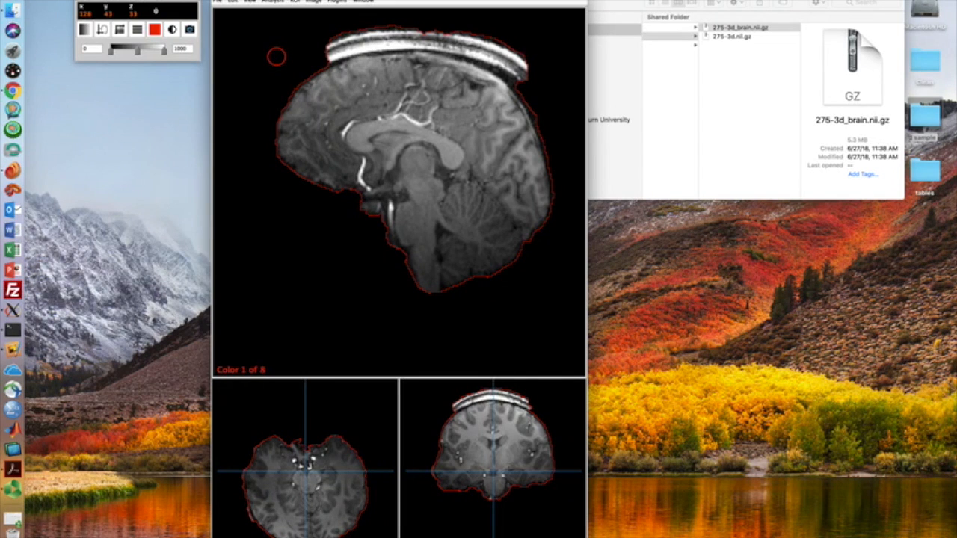
scroll(277, 56, "up", 3)
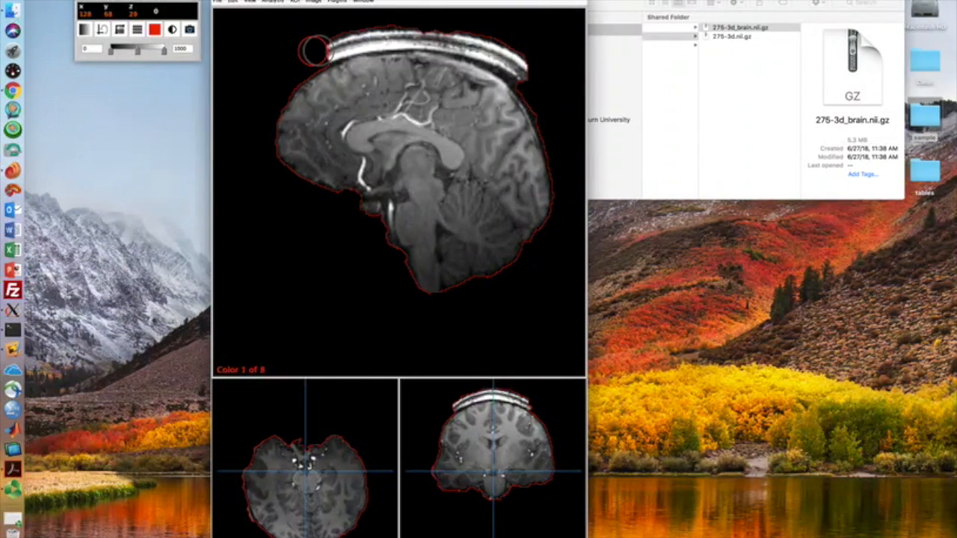
Step: Push the ROI boundary below the leftover skull strip at the top of the brain in the sagittal slice, and switch to the axial view
left_click_drag(374, 32, 382, 34)
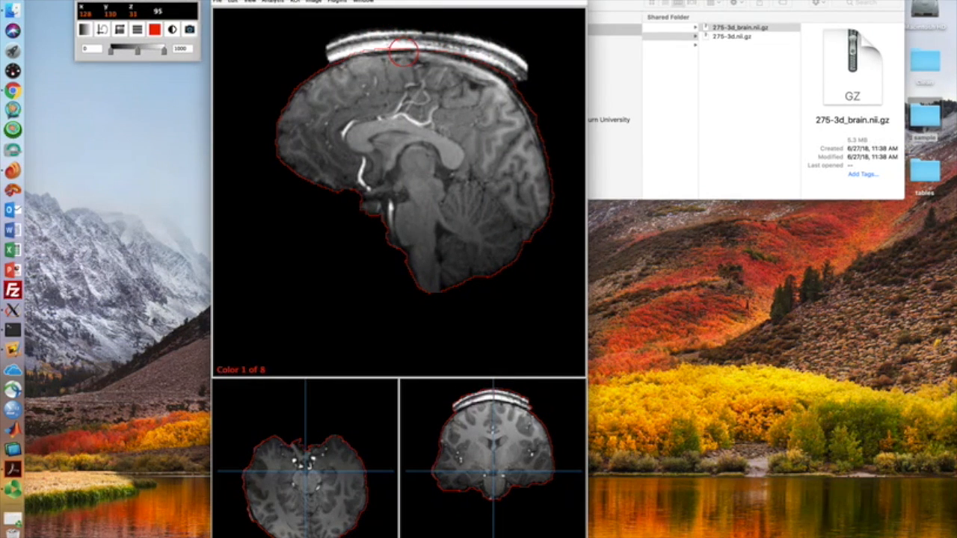
scroll(400, 50, "up", 1)
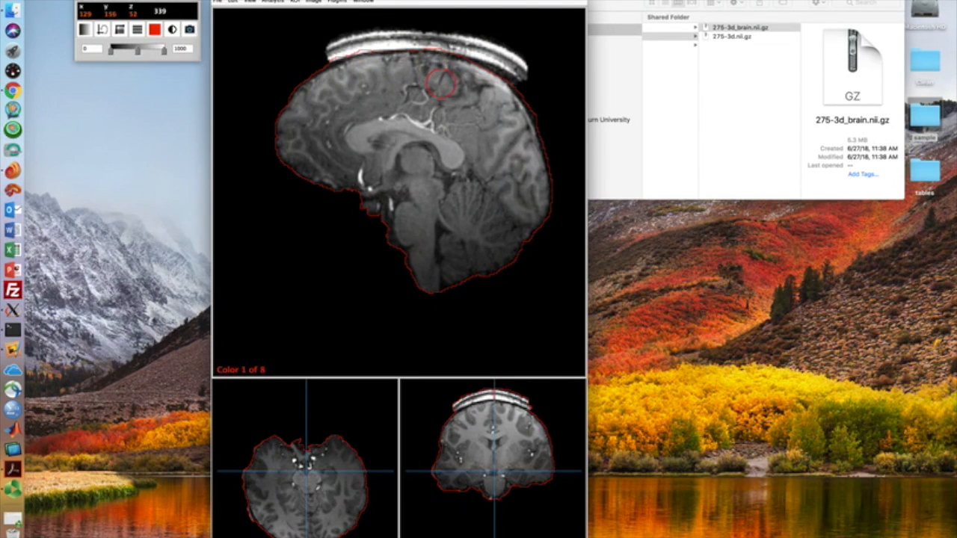
key("space")
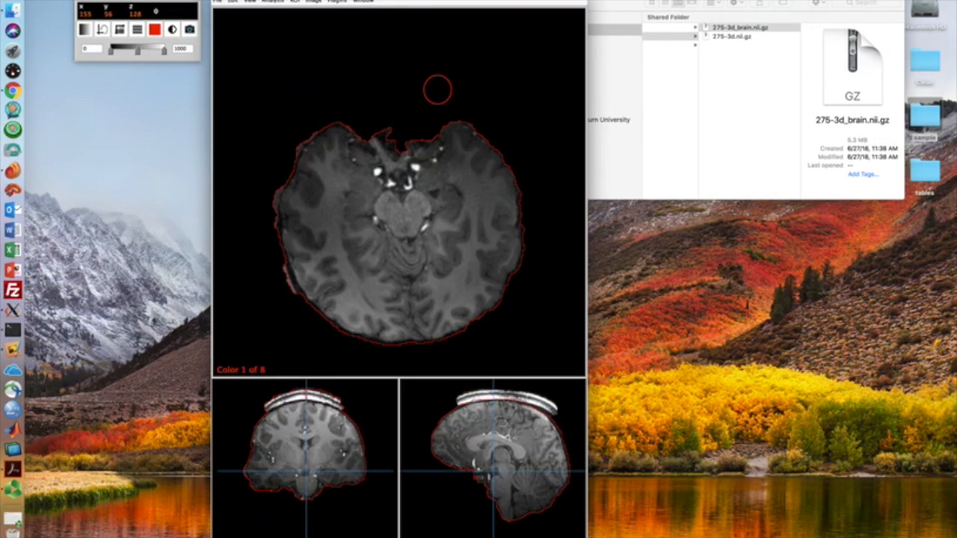
Step: Return to the sagittal view and push the ROI boundary below the leftover skull strip in two neighbouring slices
key("space")
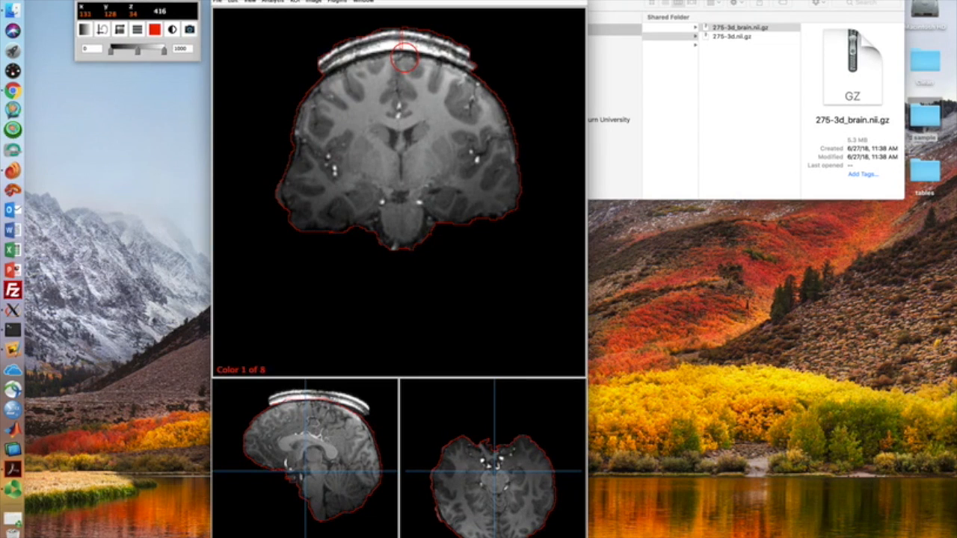
key("space")
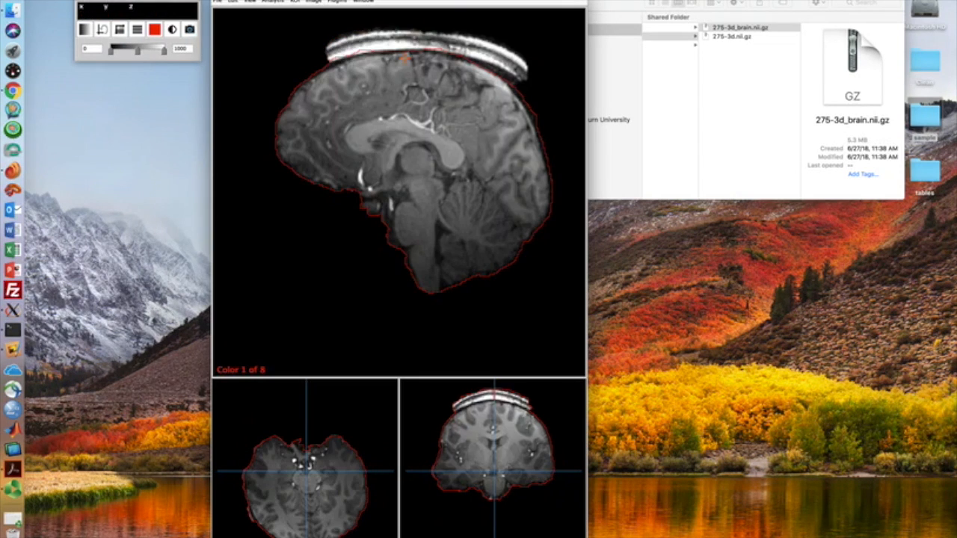
key("Page_Down")
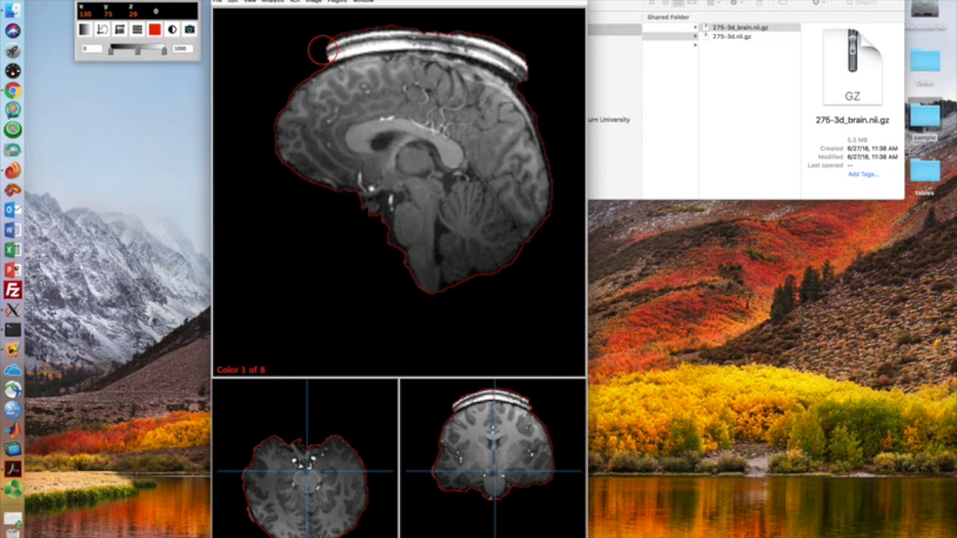
mouse_move(318, 47)
left_mouse_down()
mouse_move(429, 36)
mouse_move(490, 52)
mouse_move(534, 82)
mouse_move(499, 43)
mouse_move(486, 95)
mouse_move(469, 73)
left_mouse_up()
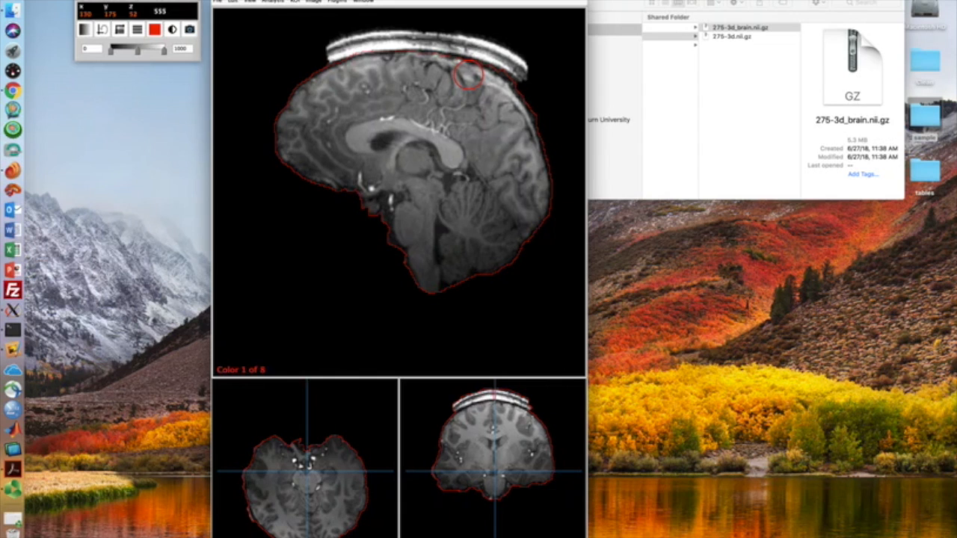
key("Up")
mouse_move(317, 51)
left_mouse_down()
mouse_move(440, 34)
mouse_move(499, 54)
mouse_move(539, 84)
mouse_move(499, 56)
left_mouse_up()
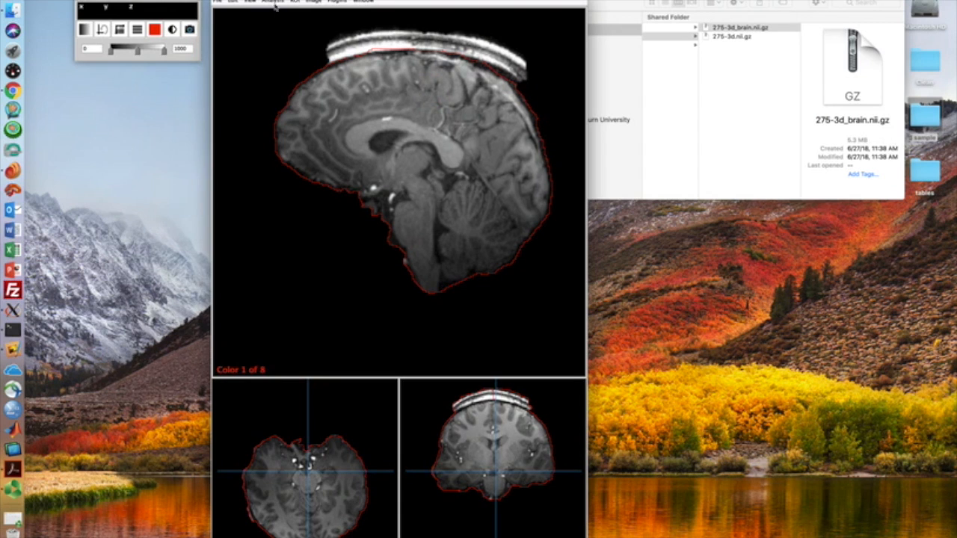
Step: Select all ROIs and set every voxel outside them to 0 with the Image Calculator's Outside ROI option
left_click(232, 3)
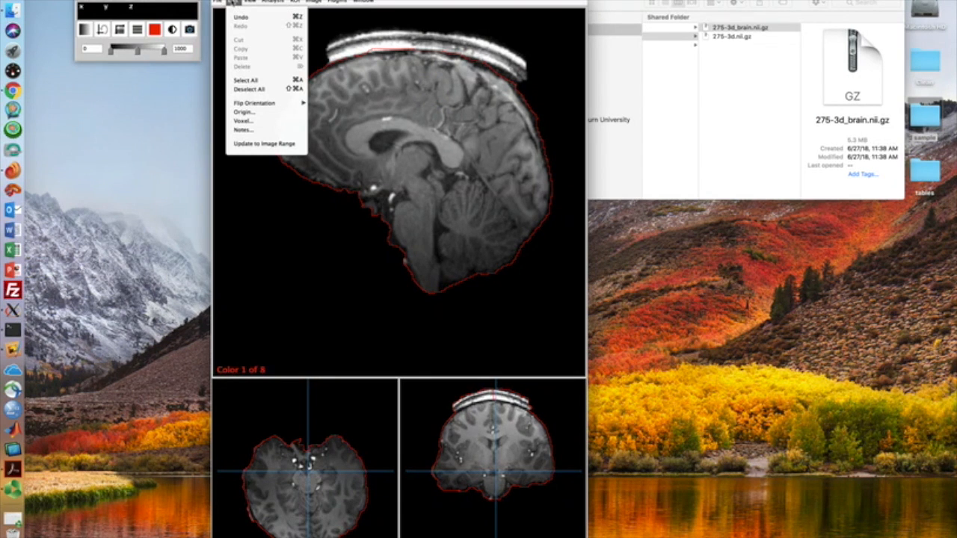
left_click(247, 80)
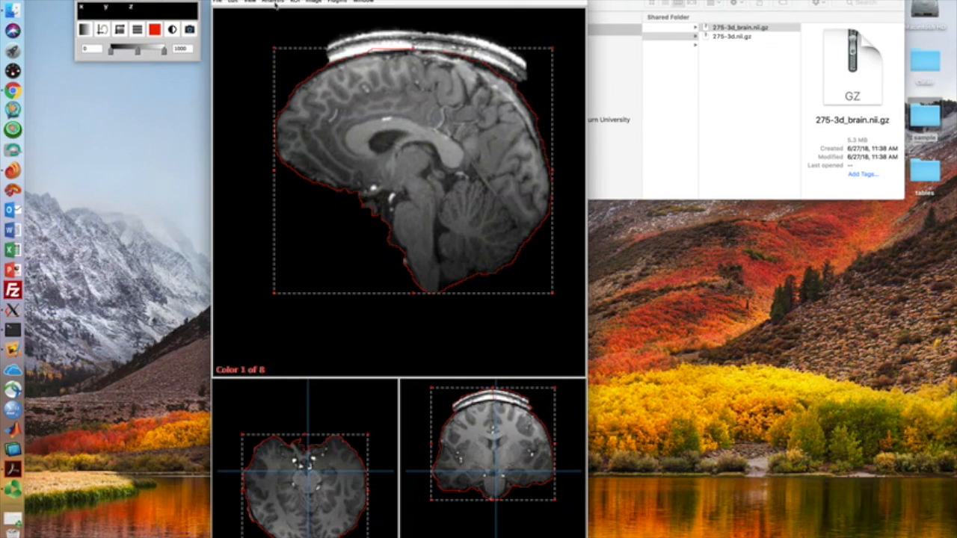
left_click(313, 1)
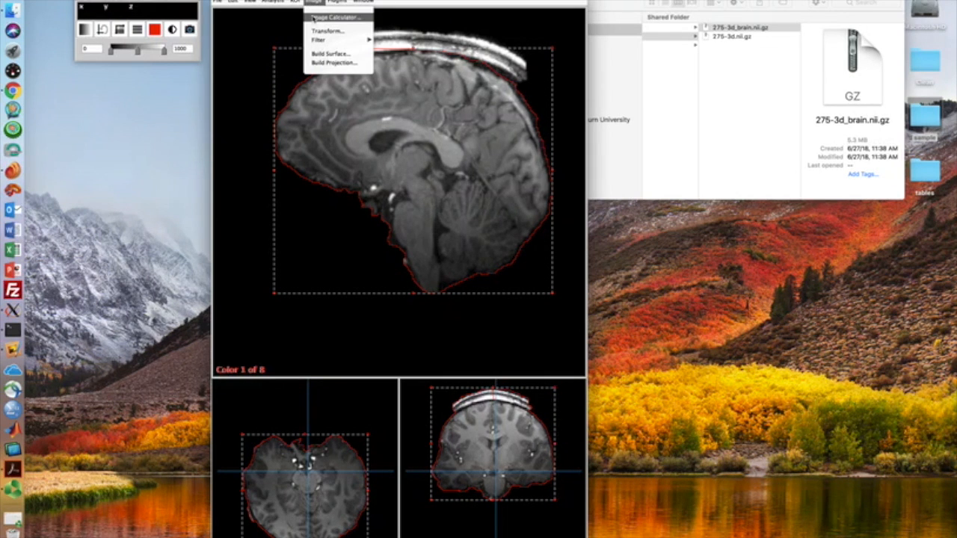
left_click(314, 17)
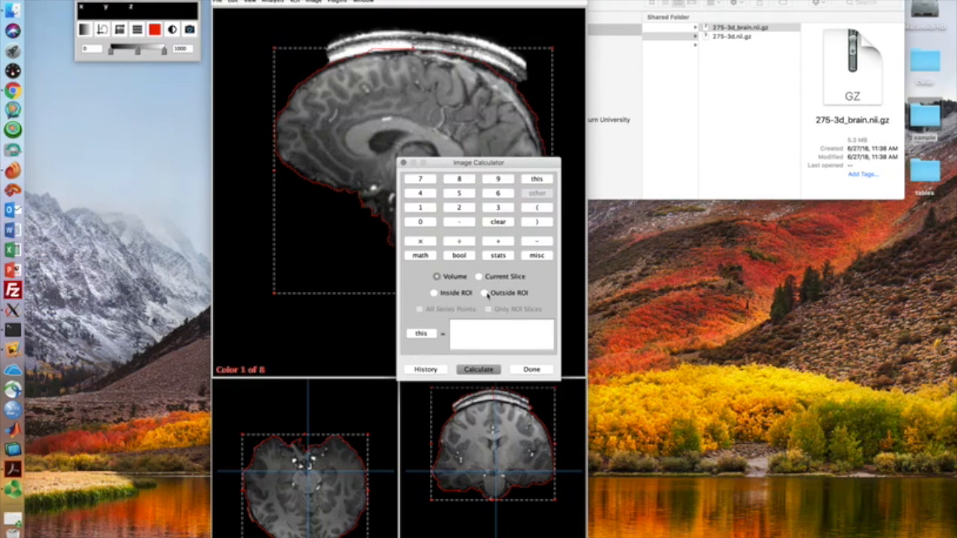
left_click(484, 293)
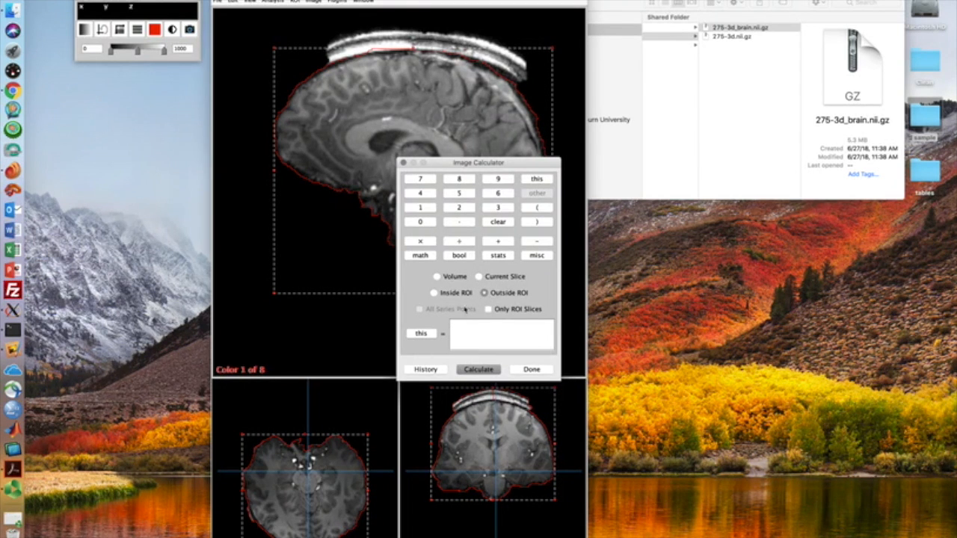
left_click(485, 332)
left_click(479, 369)
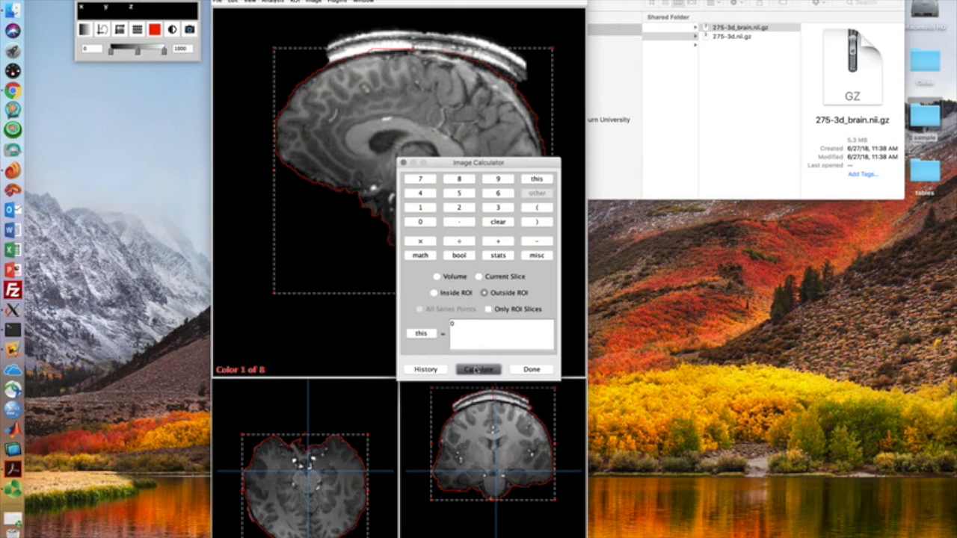
left_click(531, 370)
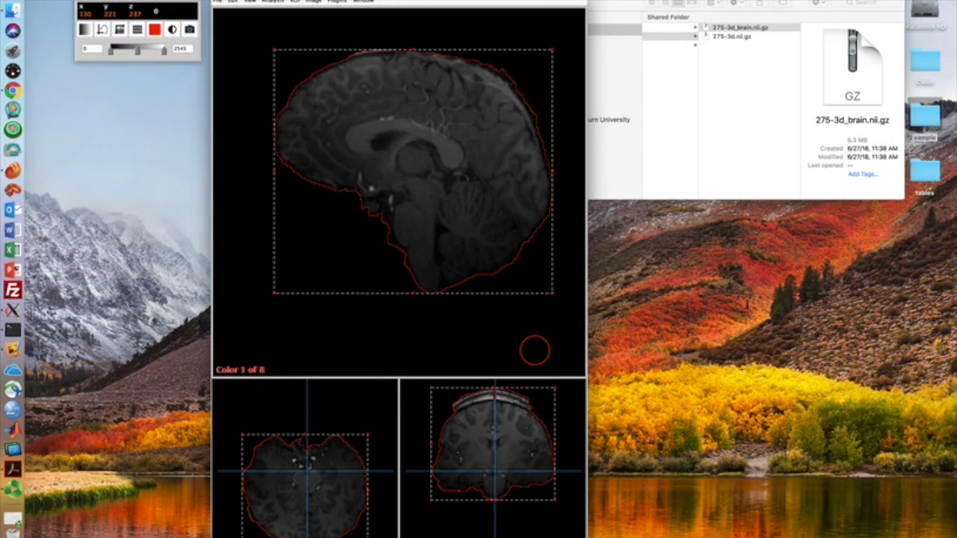
Step: Check the skull removal across the neighbouring sagittal slices and delete the selected ROI
scroll(535, 349, "down", 3)
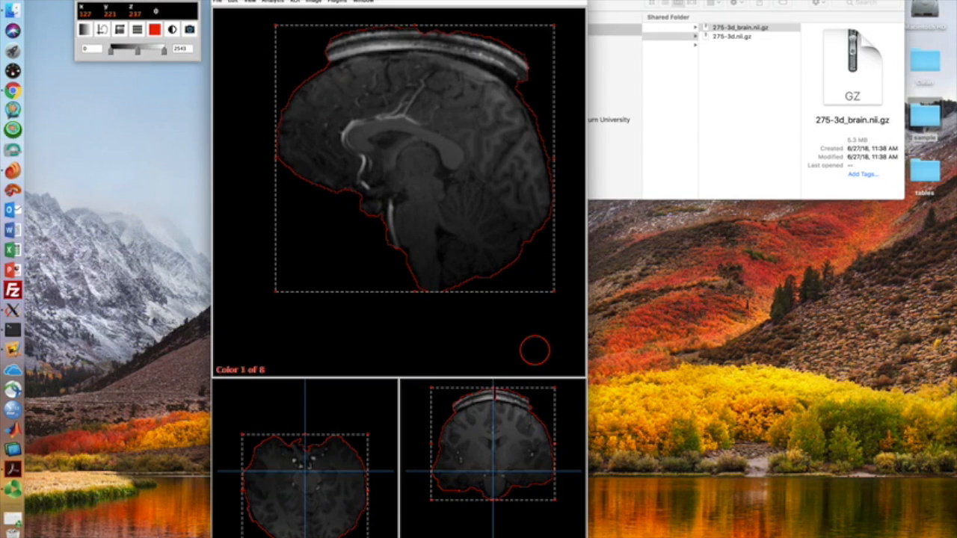
scroll(534, 349, "up", 2)
scroll(534, 350, "down", 1)
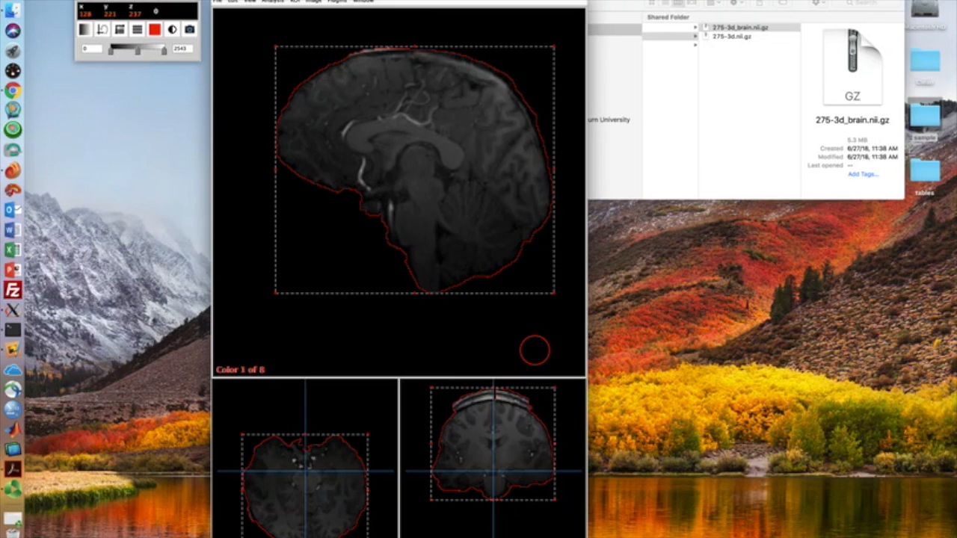
key("Delete")
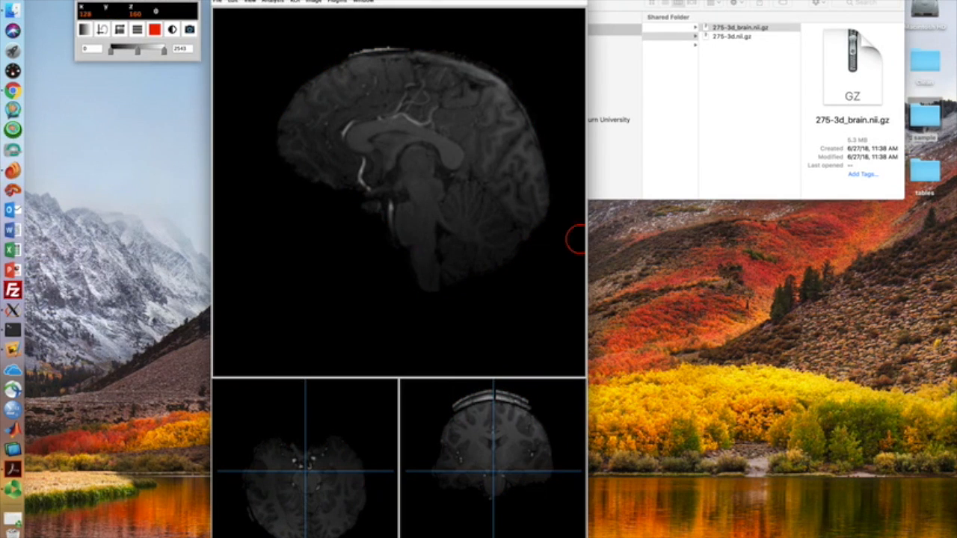
Step: Create a new Threshold to ROI with Shrink Wrap, Sagittal, minimum 0 and Exclude Zero, and cut a diagonal band through it in the sagittal slice
left_click(315, 1)
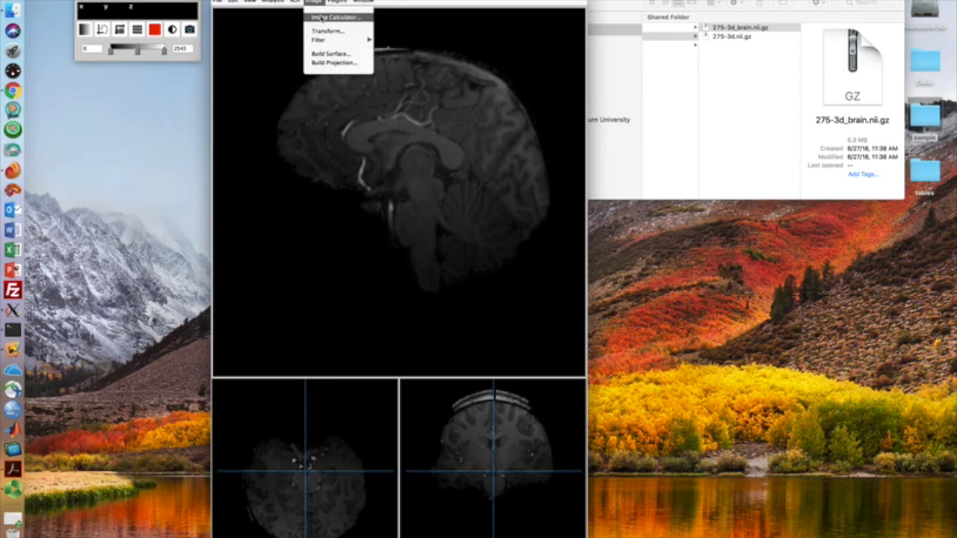
left_click(295, 1)
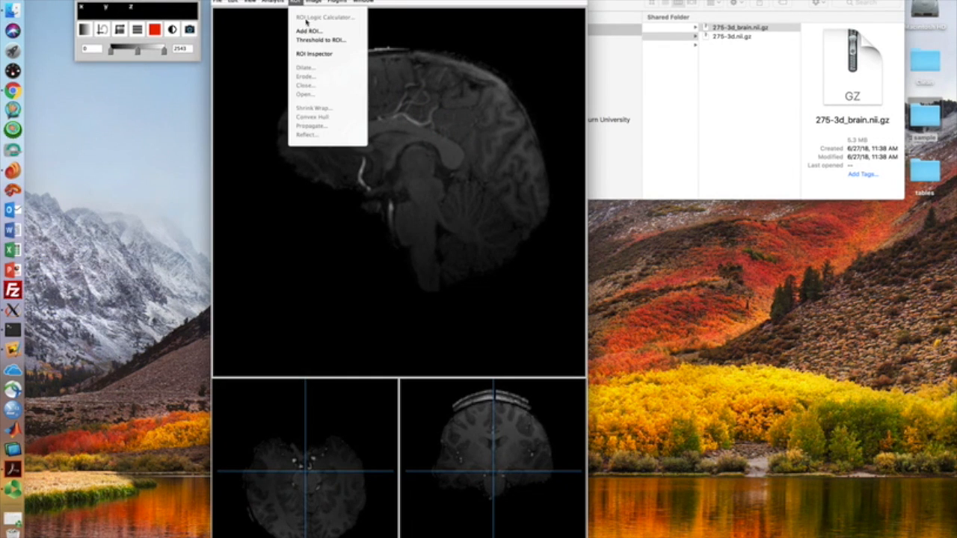
left_click(307, 41)
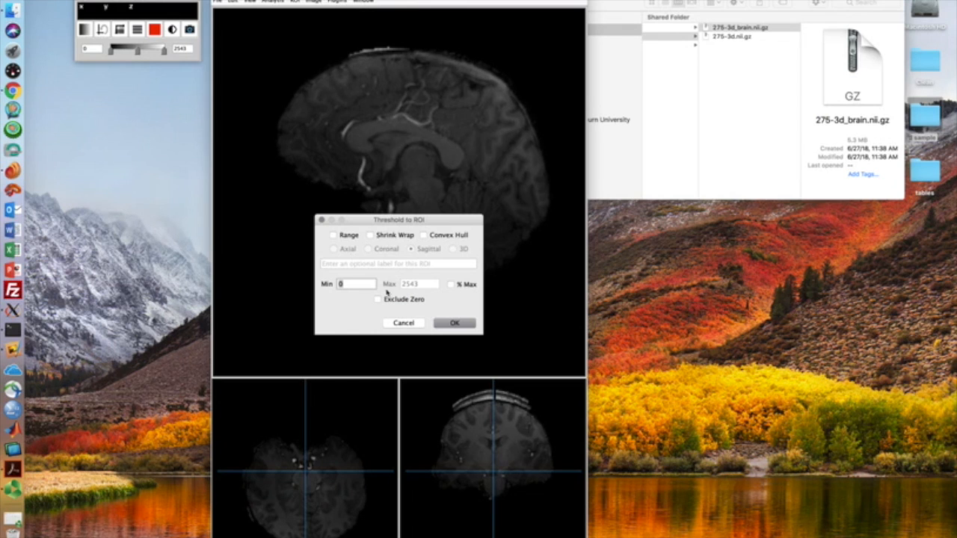
left_click(374, 236)
left_click(386, 301)
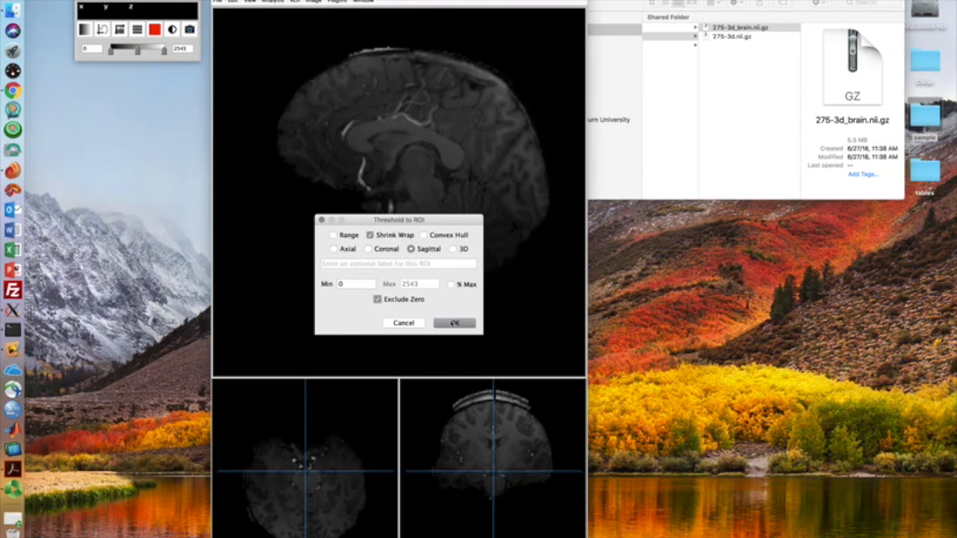
left_click(453, 324)
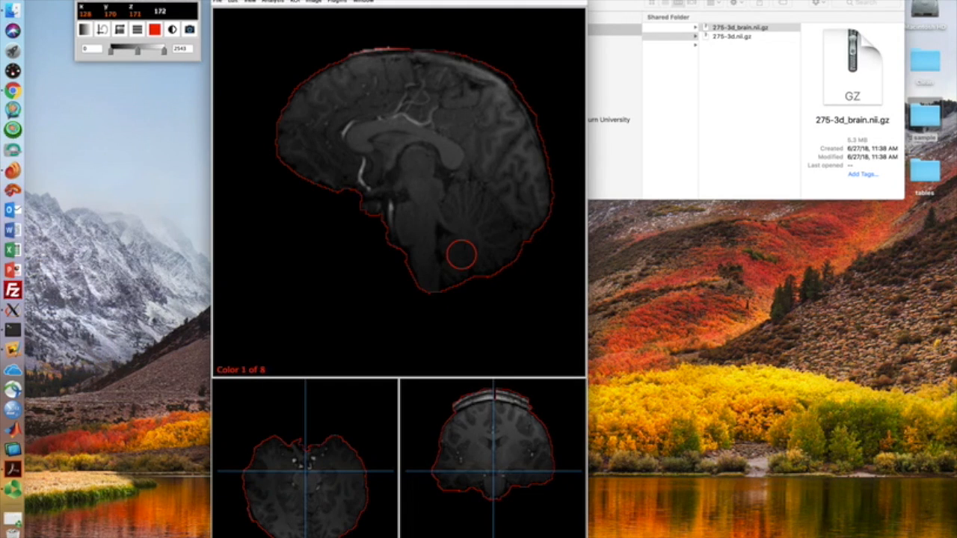
left_click_drag(341, 237, 523, 81)
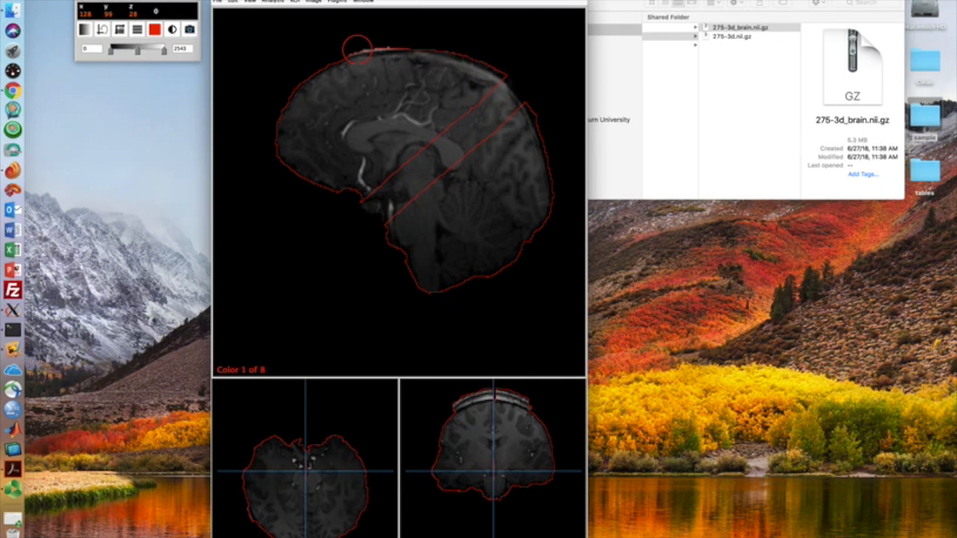
left_click(315, 2)
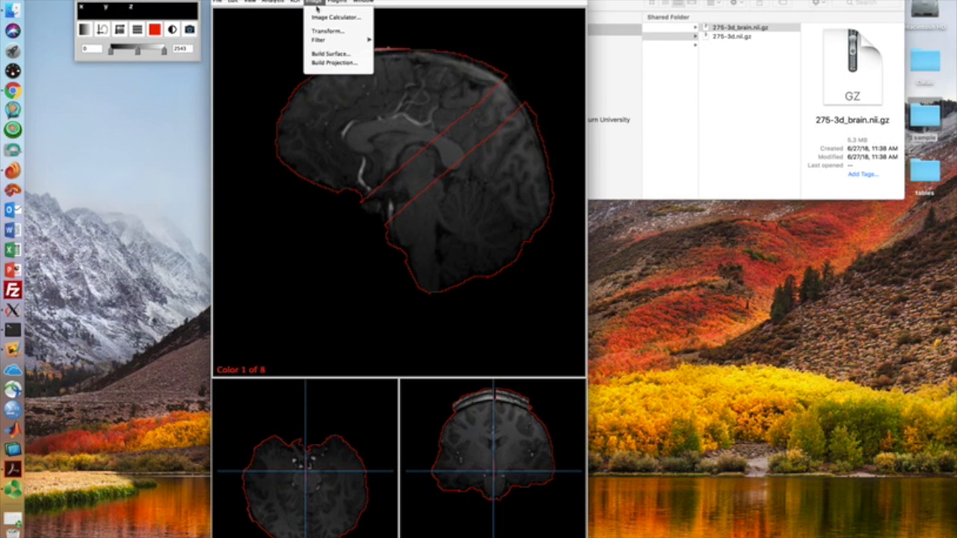
left_click(317, 17)
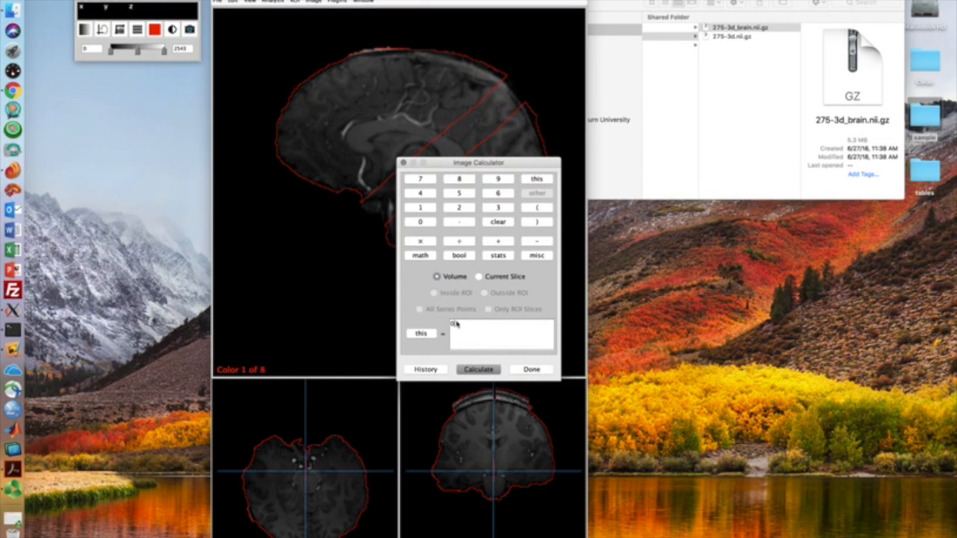
left_click(402, 163)
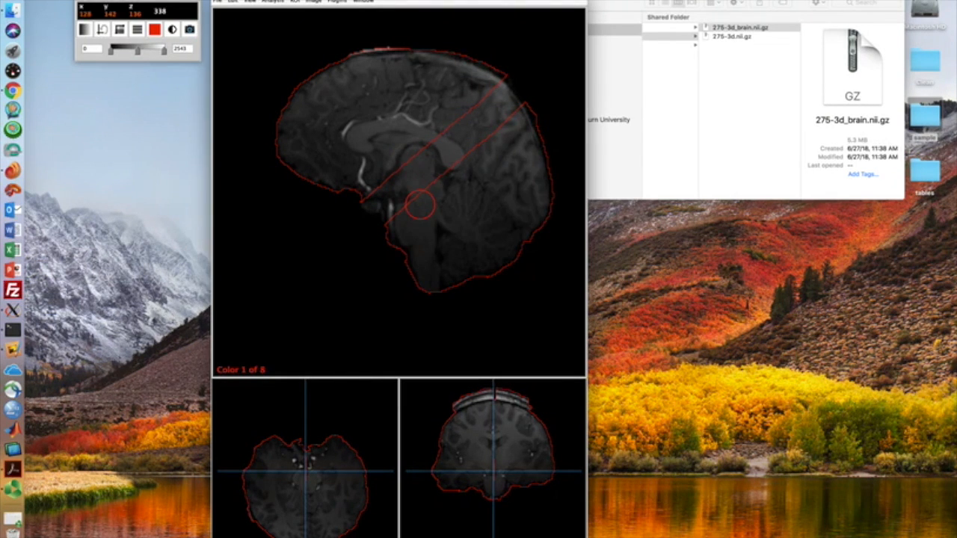
Step: Blank the diagonal band by calculating 0 outside the selected ROI in the Image Calculator, and close the calculator
left_click(314, 2)
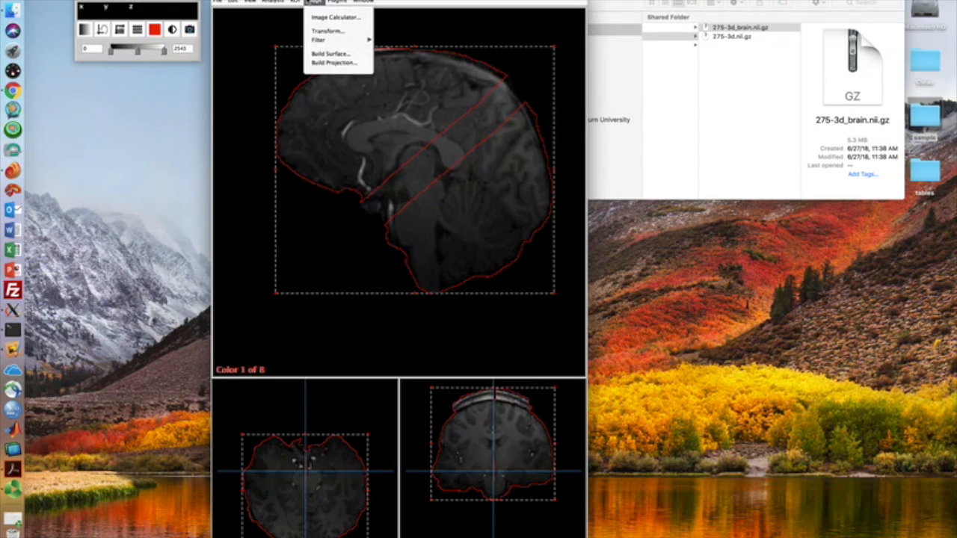
left_click(334, 17)
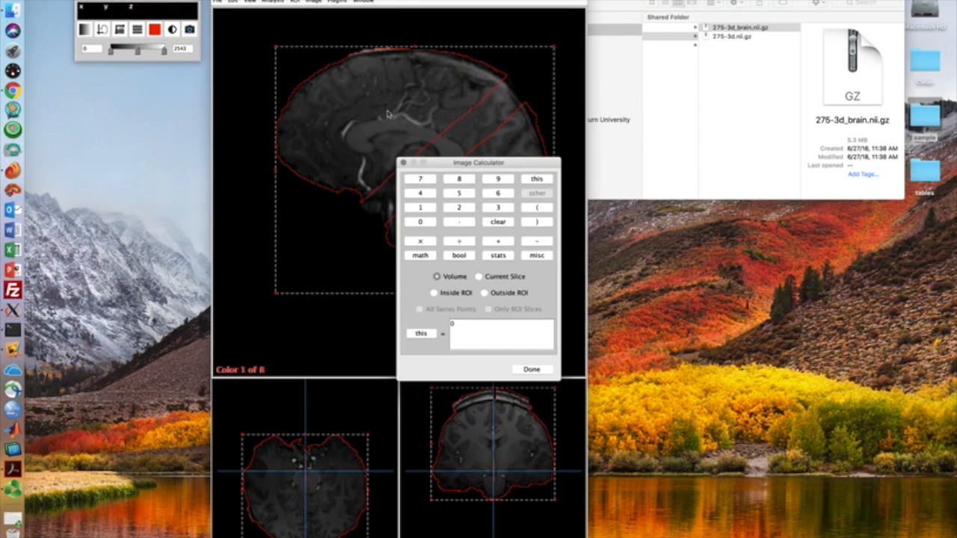
left_click(484, 293)
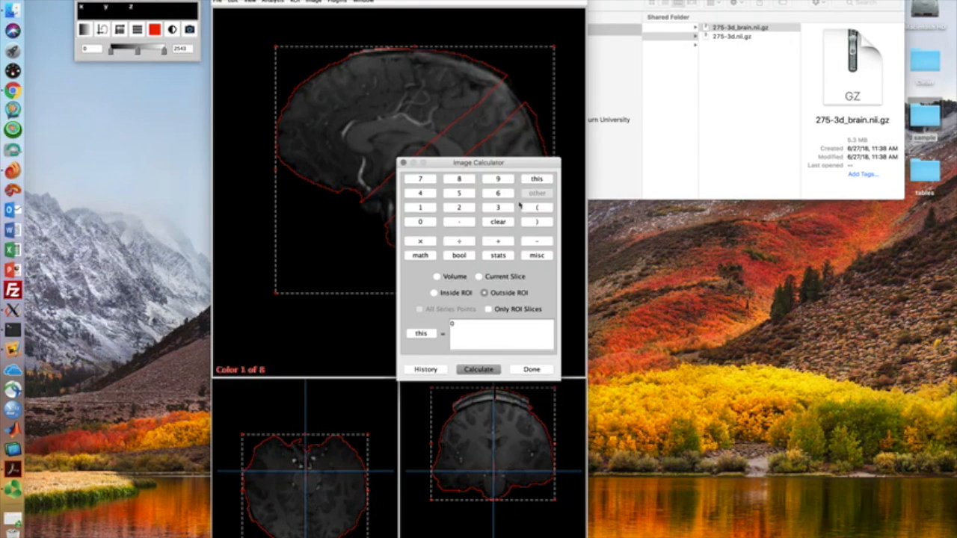
left_click_drag(501, 169, 650, 159)
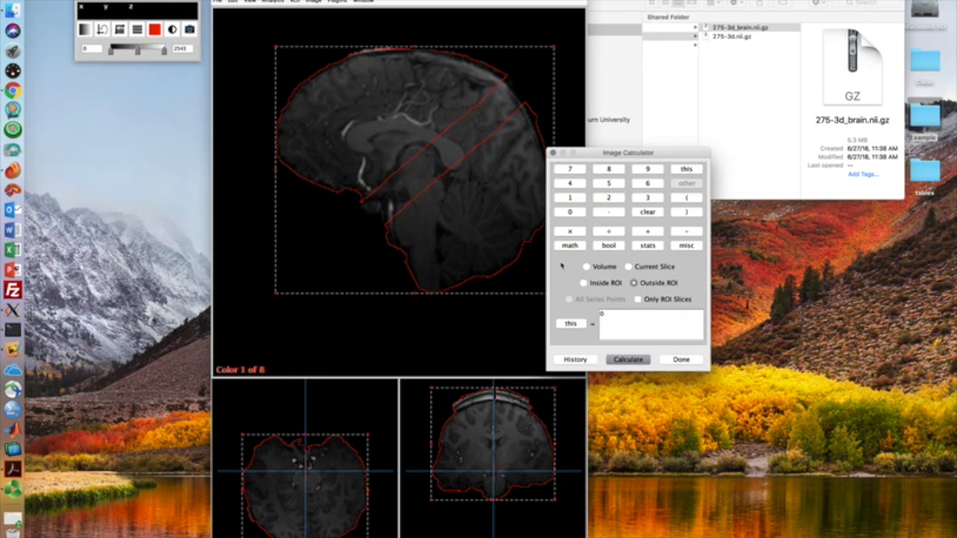
left_click(629, 360)
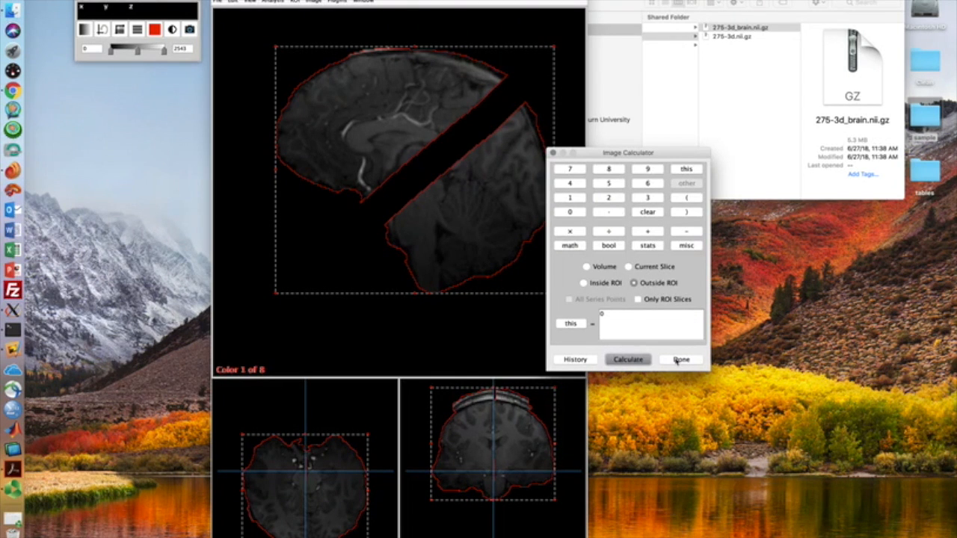
left_click(680, 360)
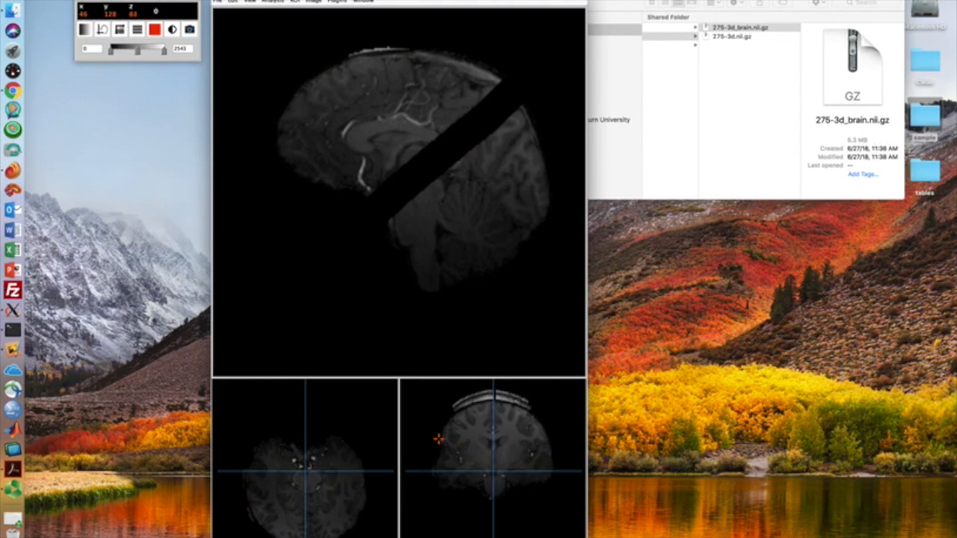
Step: Examine the diagonal cut in the axial and coronal views and return to the sagittal view
left_click(521, 469)
left_click_drag(521, 468, 493, 474)
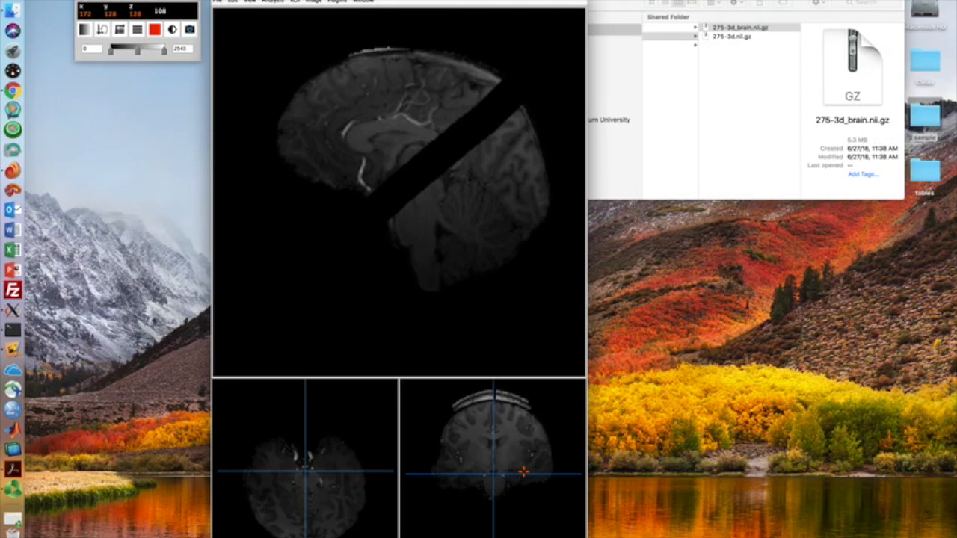
left_click(523, 473)
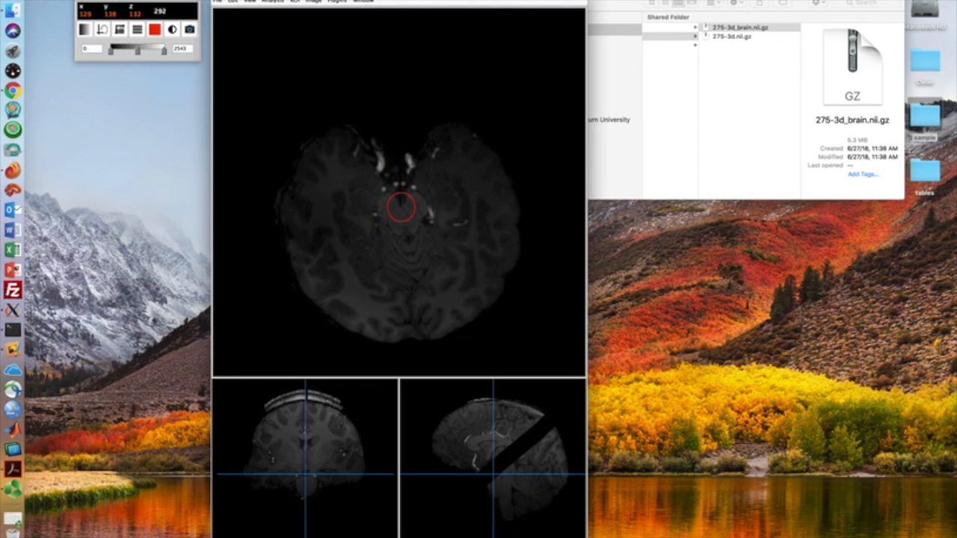
key("space")
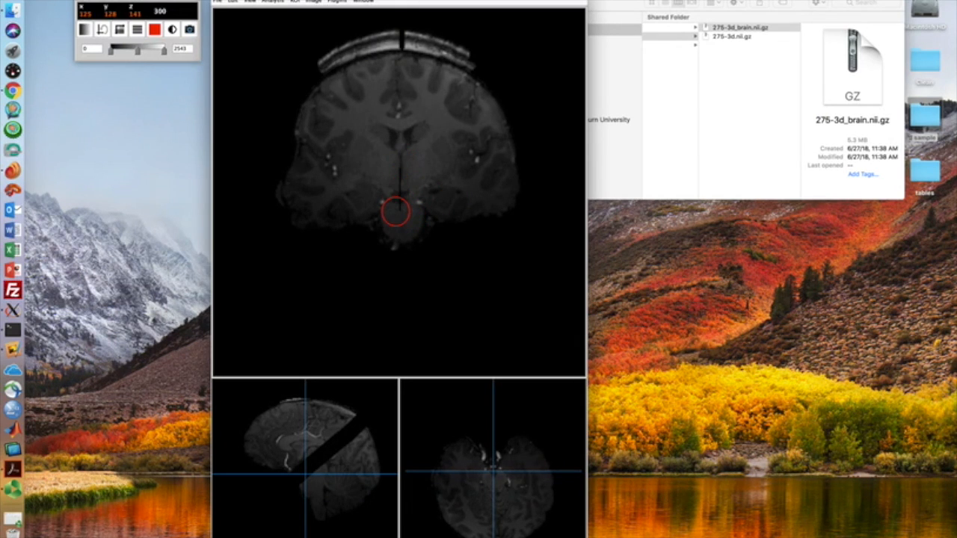
key("space")
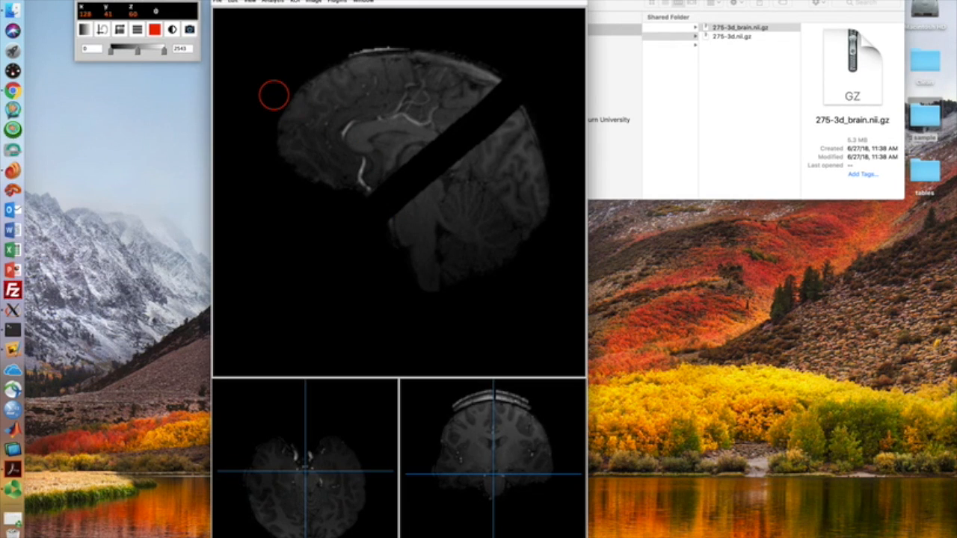
Step: Start saving the edited brain image under a new name with Save As
left_click(224, 4)
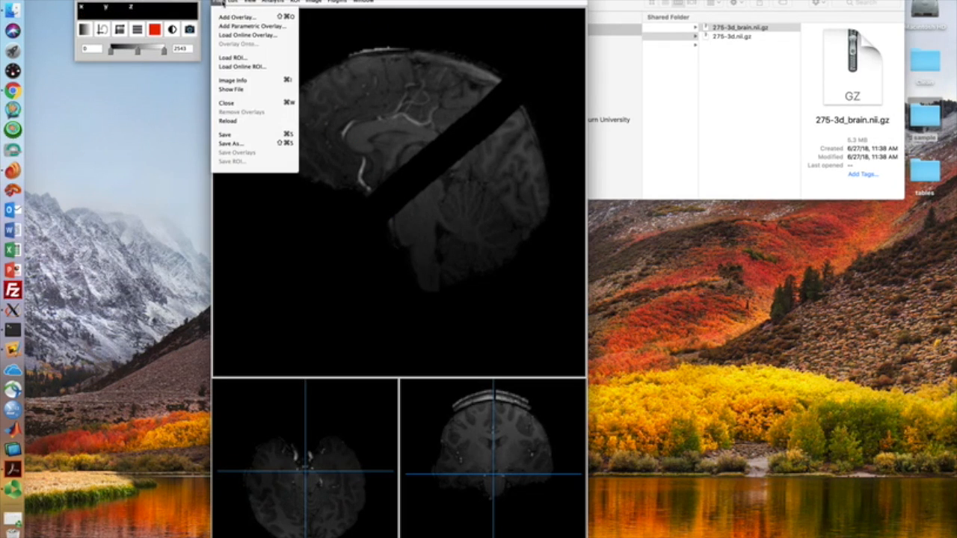
left_click(254, 144)
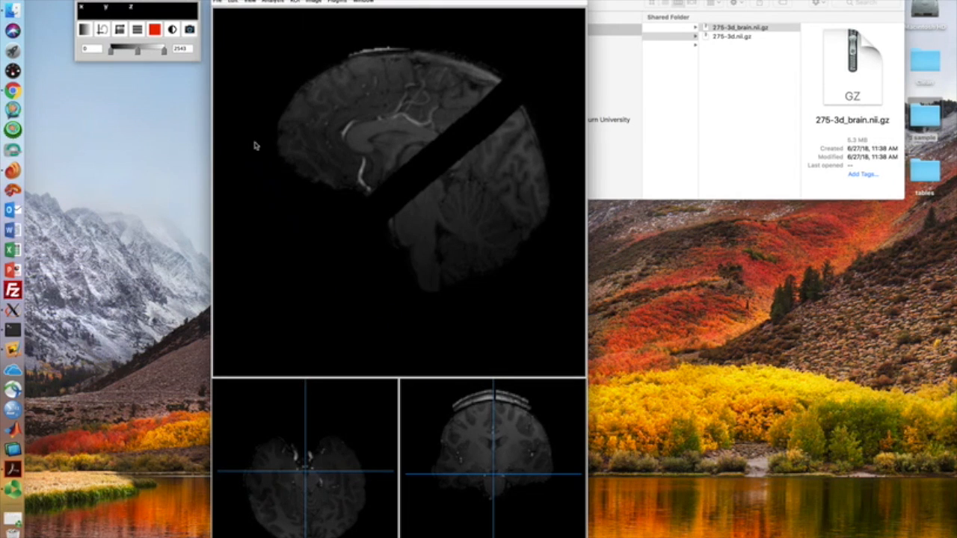